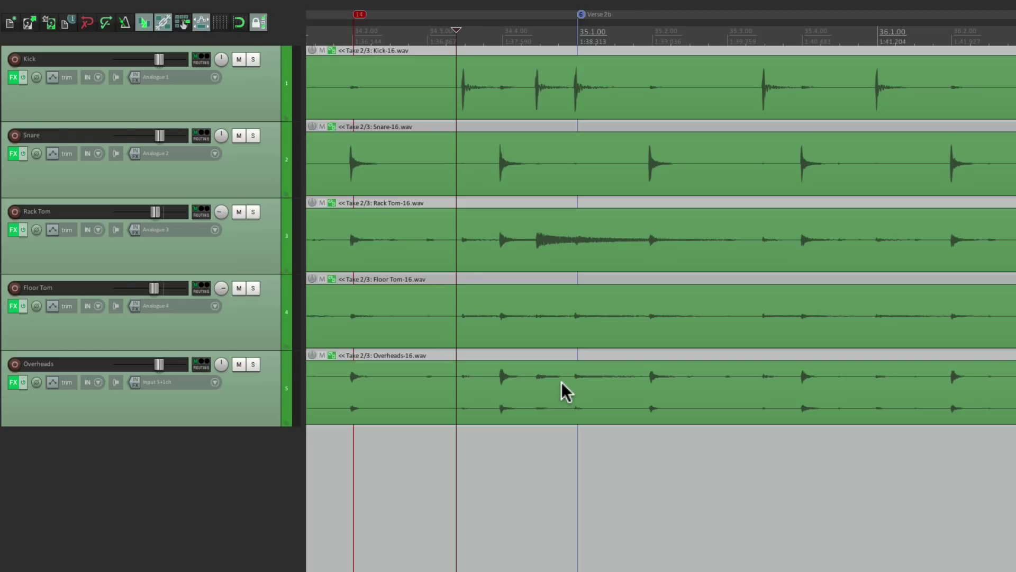
Step: Play the drums, then add a new track named 'Drumverb' below Overheads
{"action": "key", "text": "space"}
{"action": "double_click", "coordinate": [271, 471]}
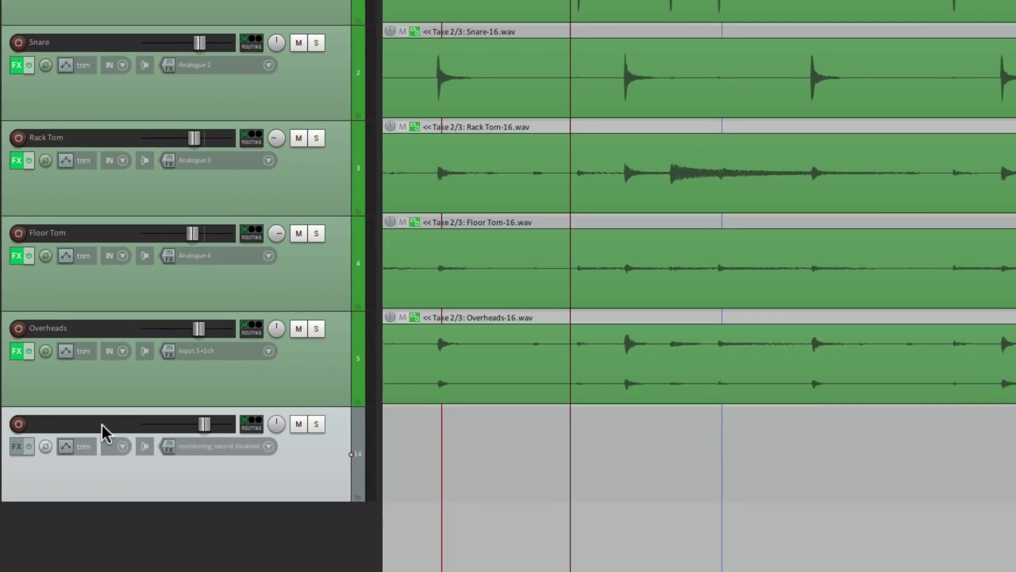
{"action": "double_click", "coordinate": [100, 427]}
{"action": "type", "text": "Drumverb"}
{"action": "key", "text": "Return"}
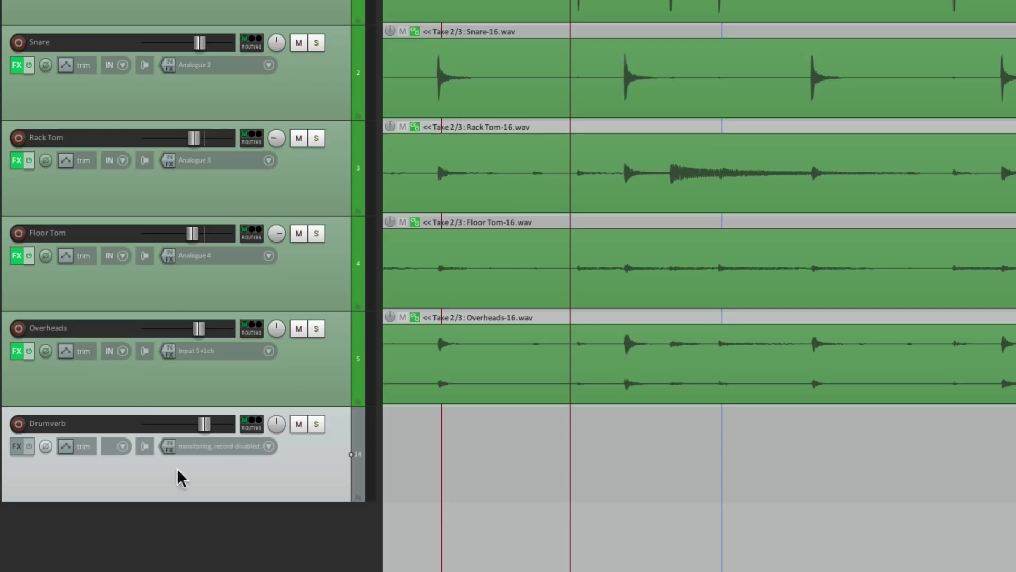
Step: Add VST: ReaVerb (Cockos) to the Drumverb track, with wet at +0.0 dB and dry at -inf
{"action": "left_click", "coordinate": [23, 445]}
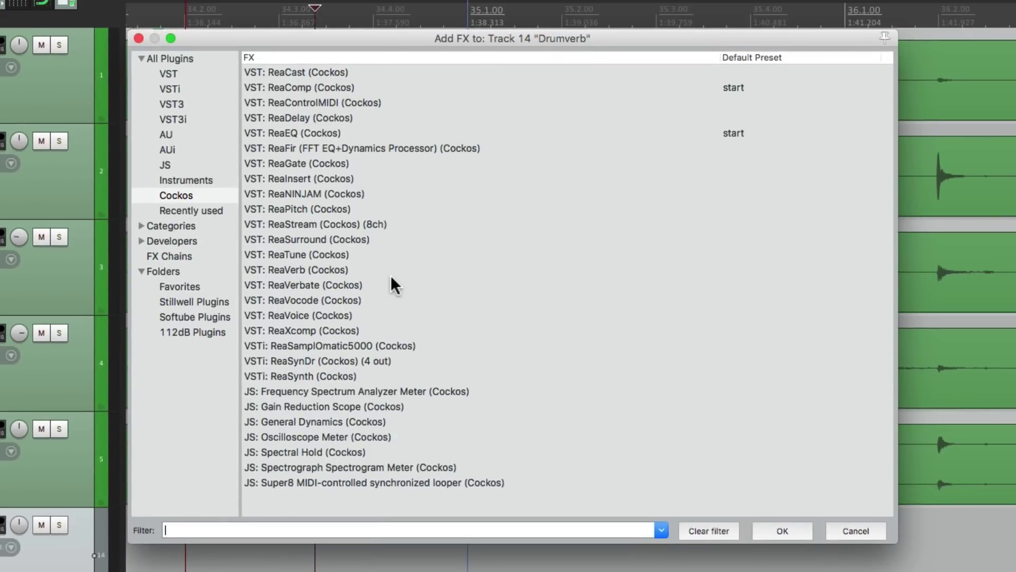
{"action": "left_click", "coordinate": [373, 271]}
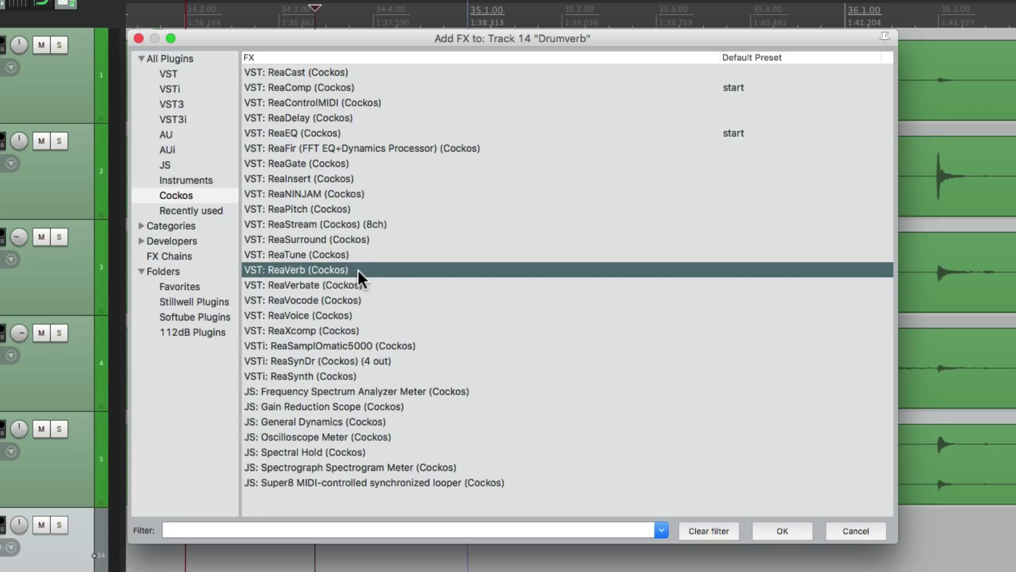
{"action": "double_click", "coordinate": [358, 269]}
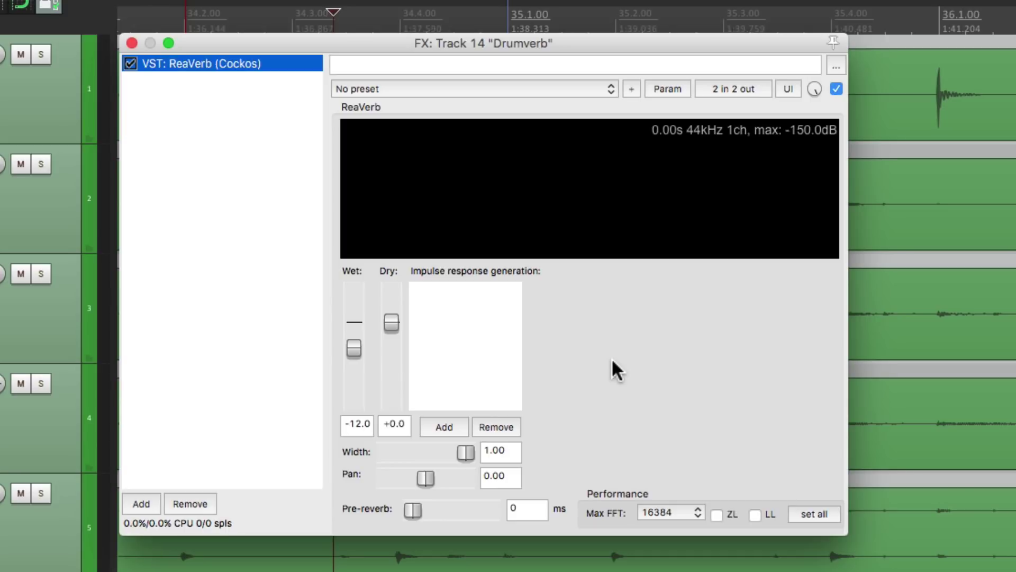
{"action": "double_click", "coordinate": [355, 345]}
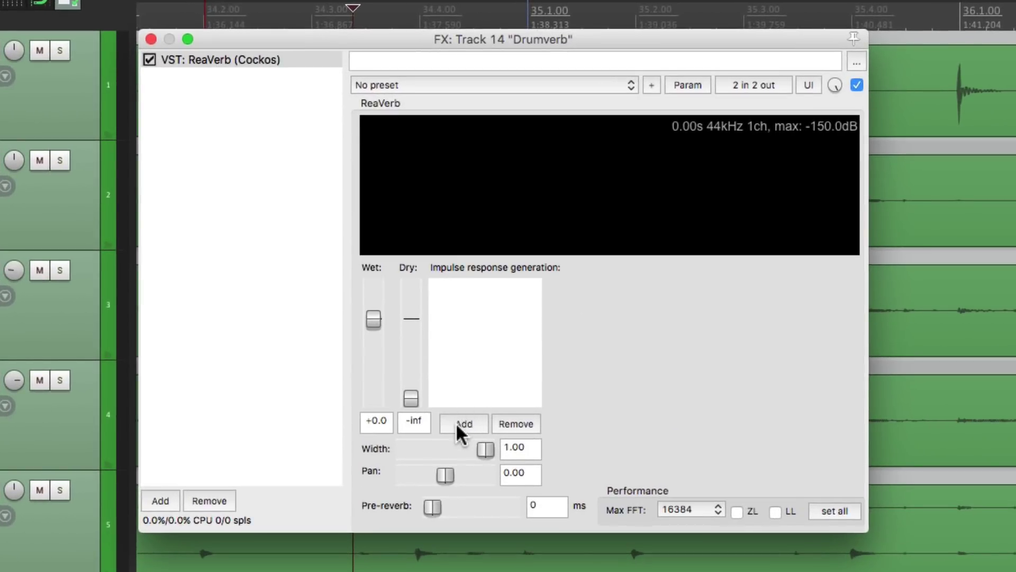
Step: Load the Drumverb .aif impulse response file into ReaVerb, then close the effect window
{"action": "left_click", "coordinate": [456, 421]}
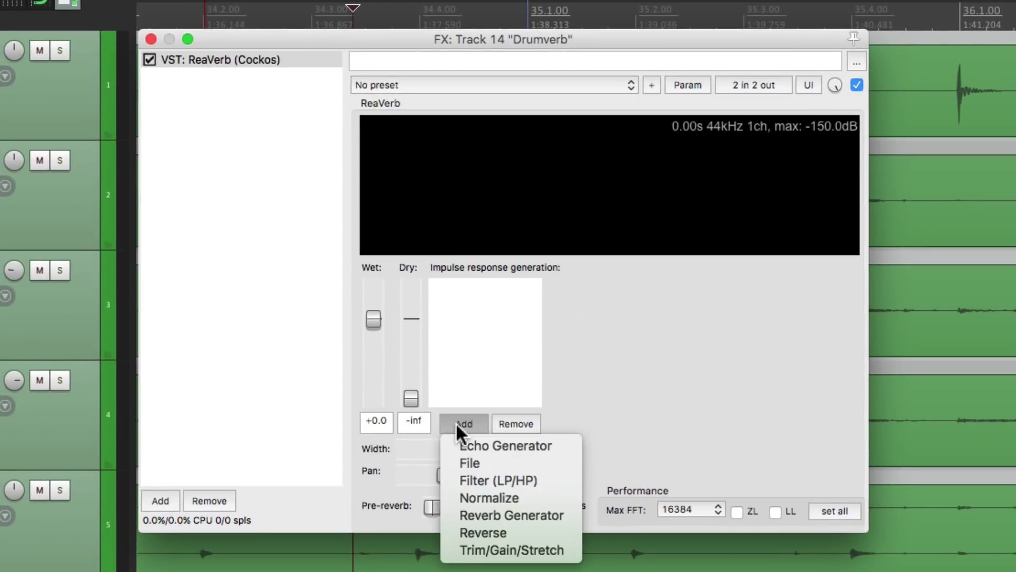
{"action": "left_click", "coordinate": [511, 462]}
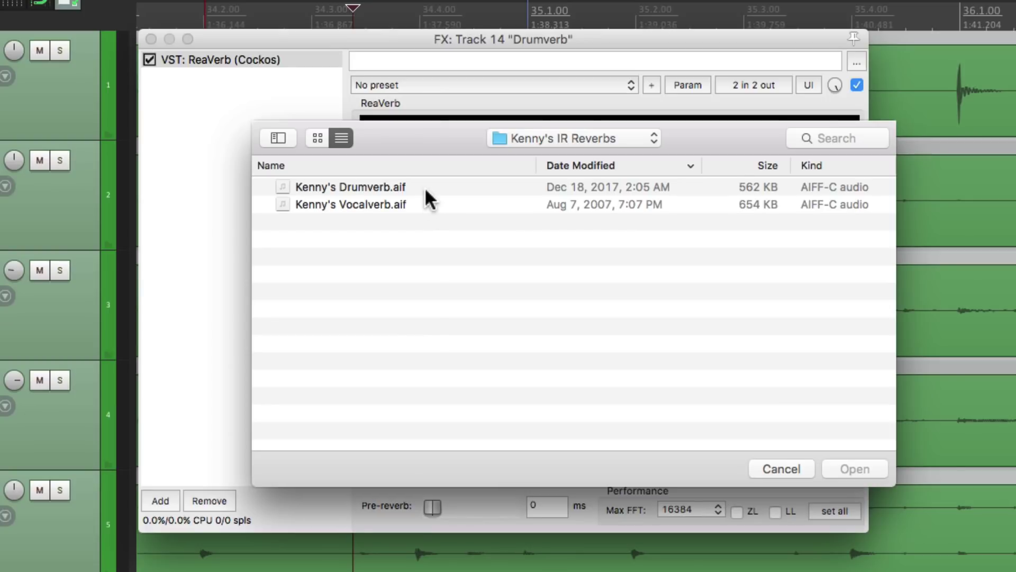
{"action": "left_click", "coordinate": [425, 191]}
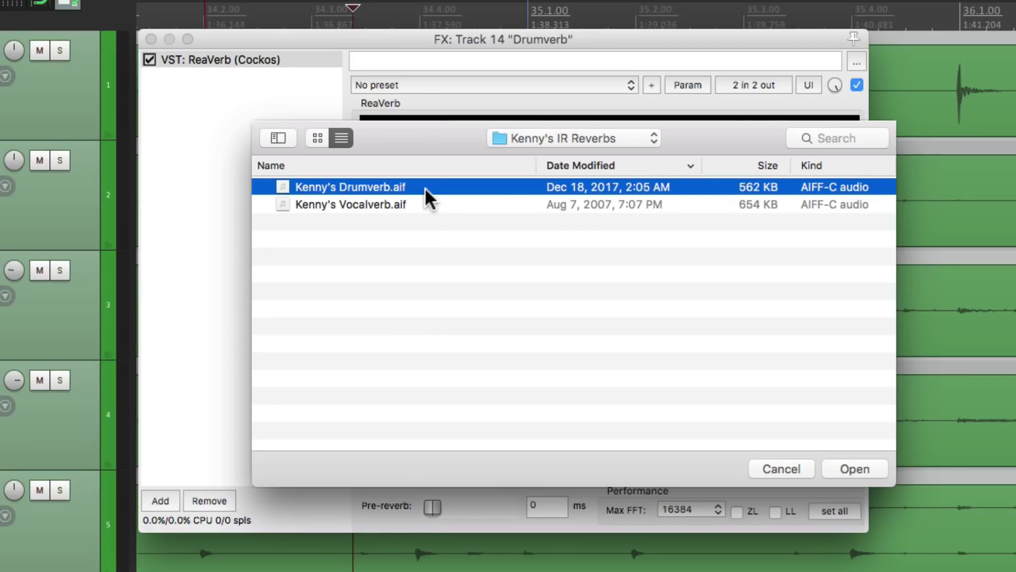
{"action": "double_click", "coordinate": [425, 187]}
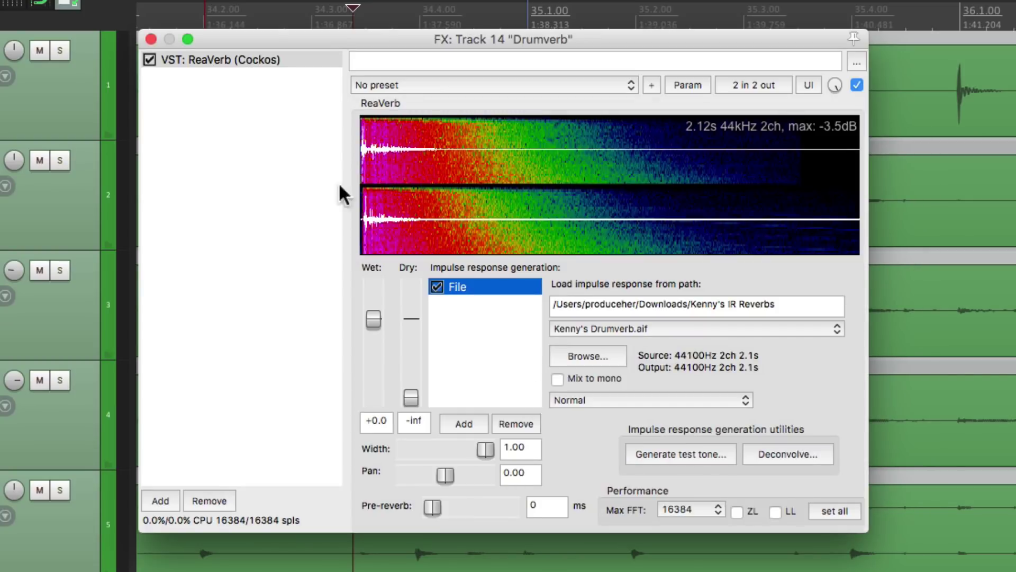
{"action": "left_click", "coordinate": [151, 39]}
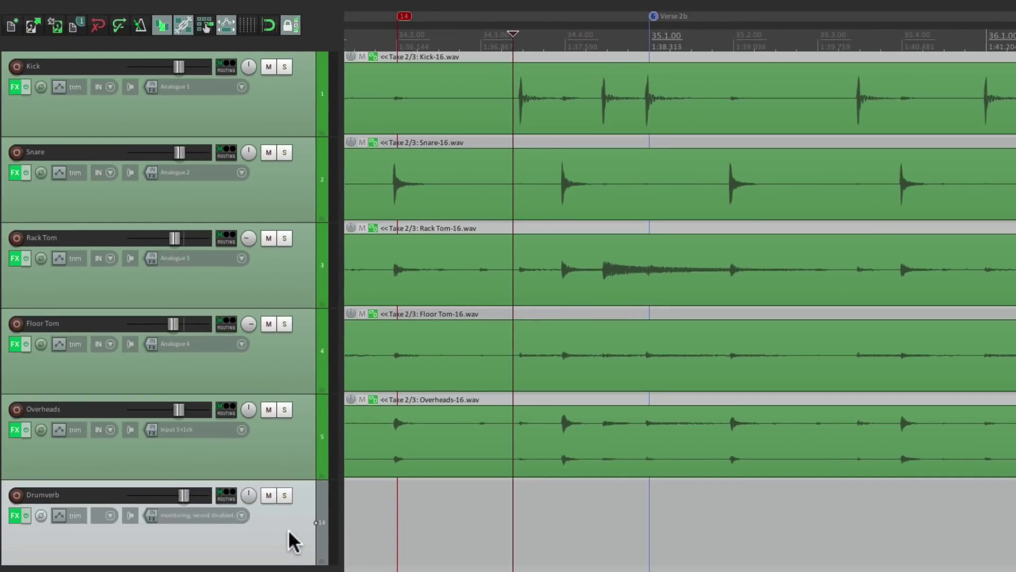
Step: Route Kick through Overheads to Drumverb as 0 dB sends and open Drumverb's routing
{"action": "left_click", "coordinate": [299, 120]}
{"action": "left_click", "coordinate": [289, 438], "text": "shift"}
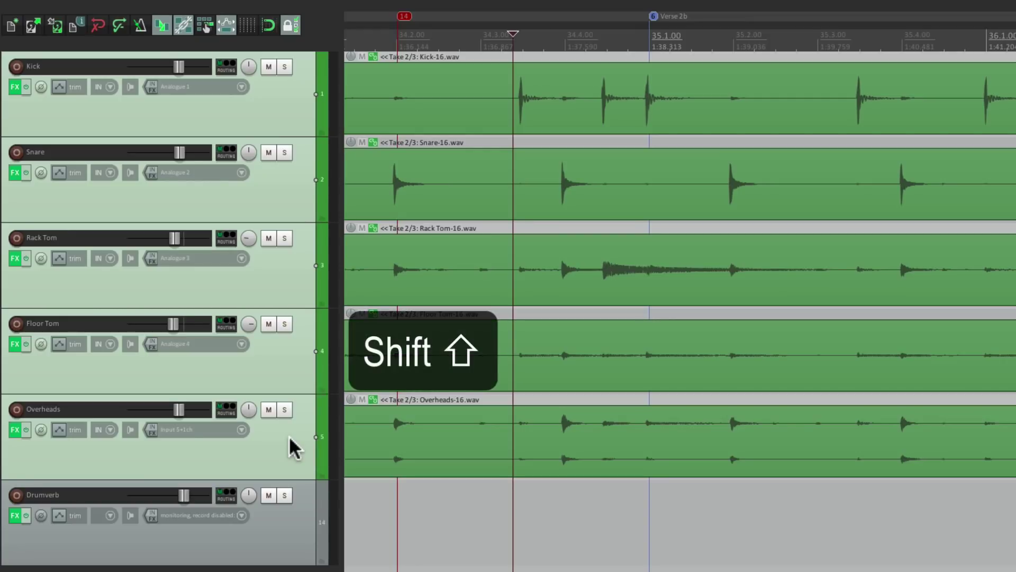
{"action": "left_click_drag", "start_coordinate": [231, 71], "coordinate": [285, 532]}
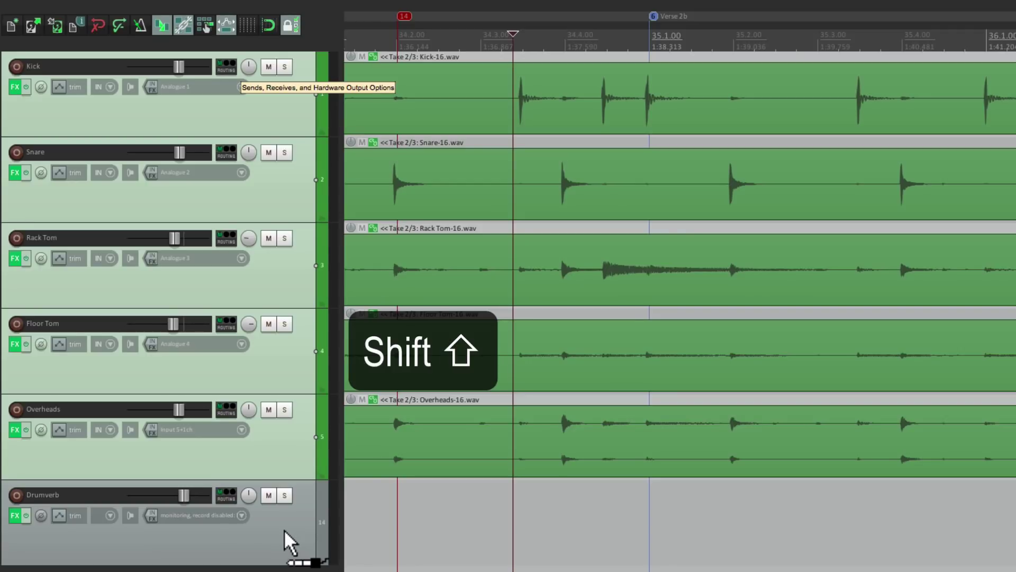
{"action": "left_click_drag", "start_coordinate": [285, 532], "coordinate": [294, 531]}
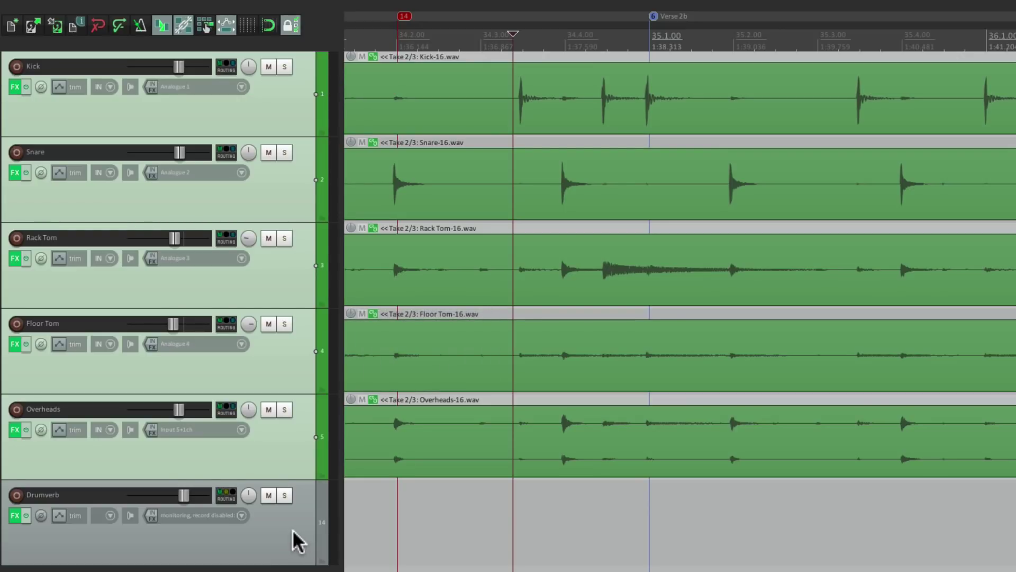
{"action": "left_click", "coordinate": [279, 543]}
{"action": "left_click", "coordinate": [226, 498]}
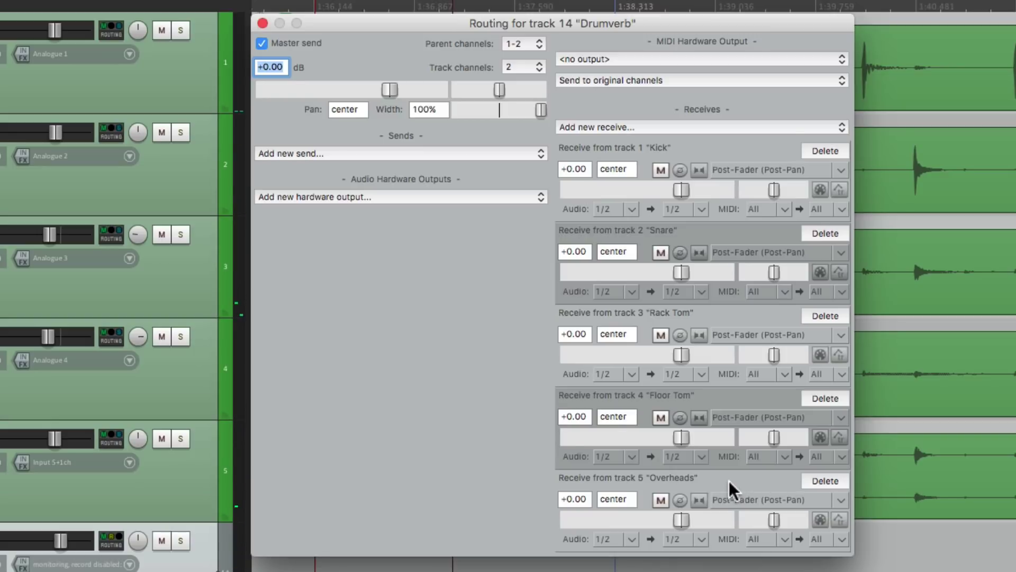
Step: Pull the Kick, Snare, Rack Tom, Floor Tom and Overheads receives down to -inf
{"action": "left_click", "coordinate": [683, 190]}
{"action": "left_click", "coordinate": [681, 272]}
{"action": "left_click", "coordinate": [682, 355]}
{"action": "left_click", "coordinate": [681, 437]}
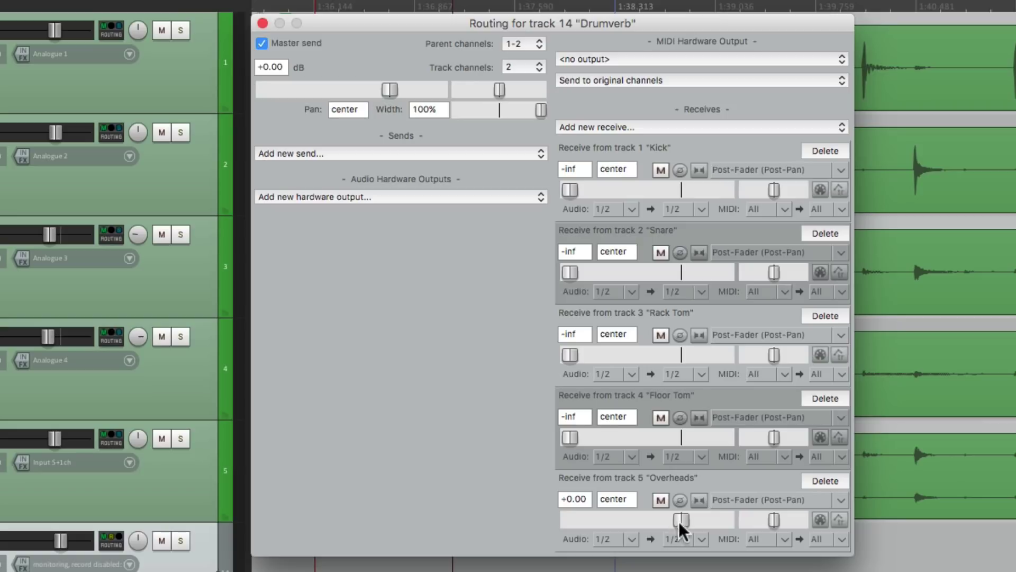
{"action": "left_click", "coordinate": [682, 520]}
Step: Raise the receives to between -28.37 dB (Kick) and -13.88 dB (Floor Tom), then close routing
{"action": "left_click_drag", "start_coordinate": [568, 190], "coordinate": [606, 193]}
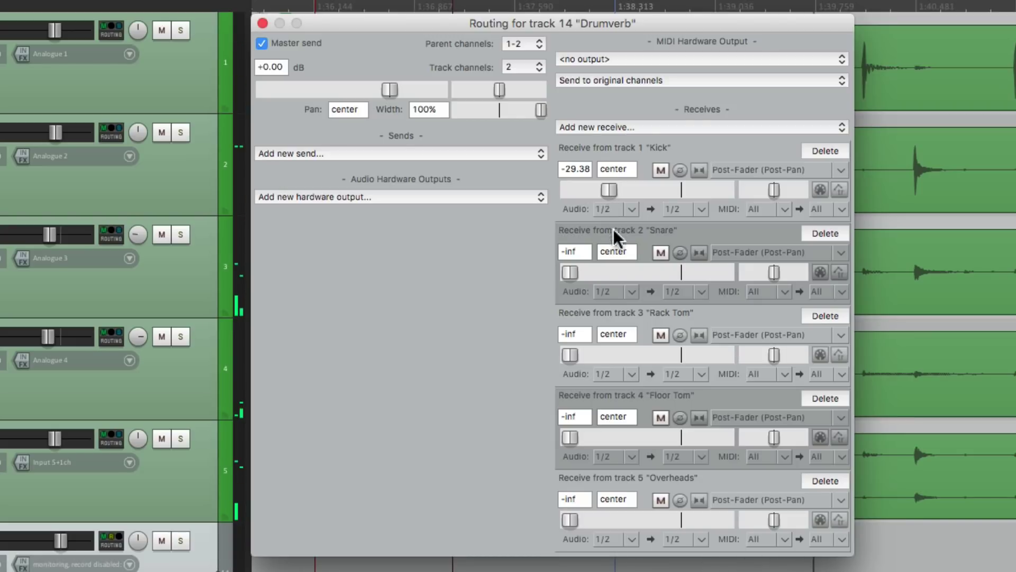
{"action": "left_click_drag", "start_coordinate": [570, 272], "coordinate": [633, 268]}
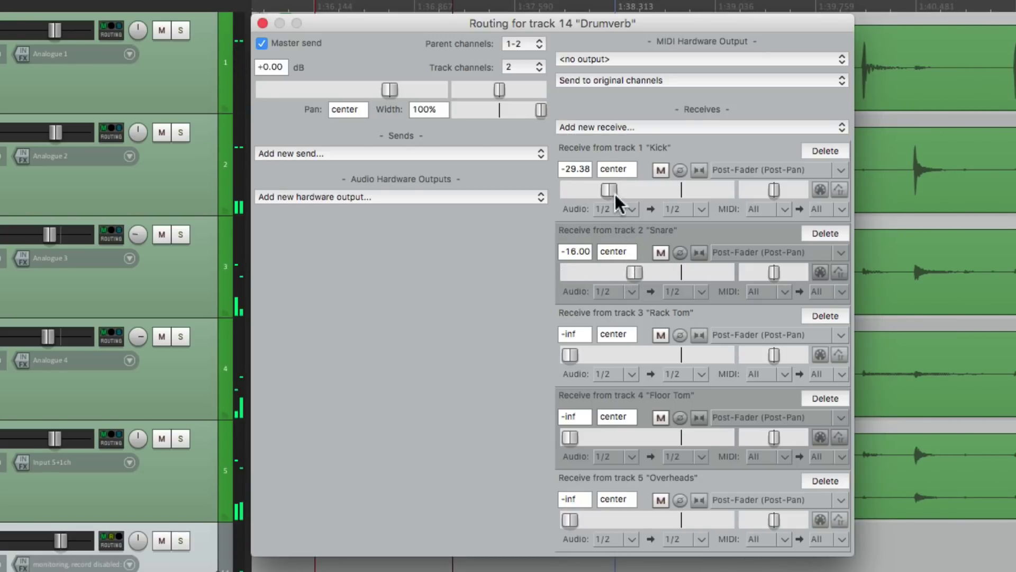
{"action": "left_click_drag", "start_coordinate": [614, 192], "coordinate": [615, 191]}
{"action": "left_click_drag", "start_coordinate": [566, 353], "coordinate": [637, 353]}
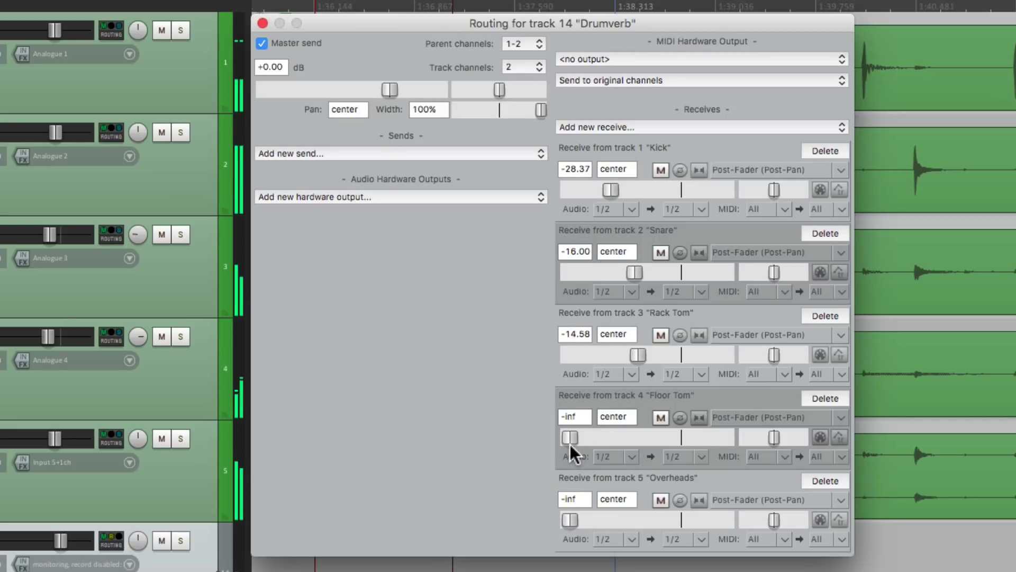
{"action": "left_click_drag", "start_coordinate": [570, 443], "coordinate": [641, 446]}
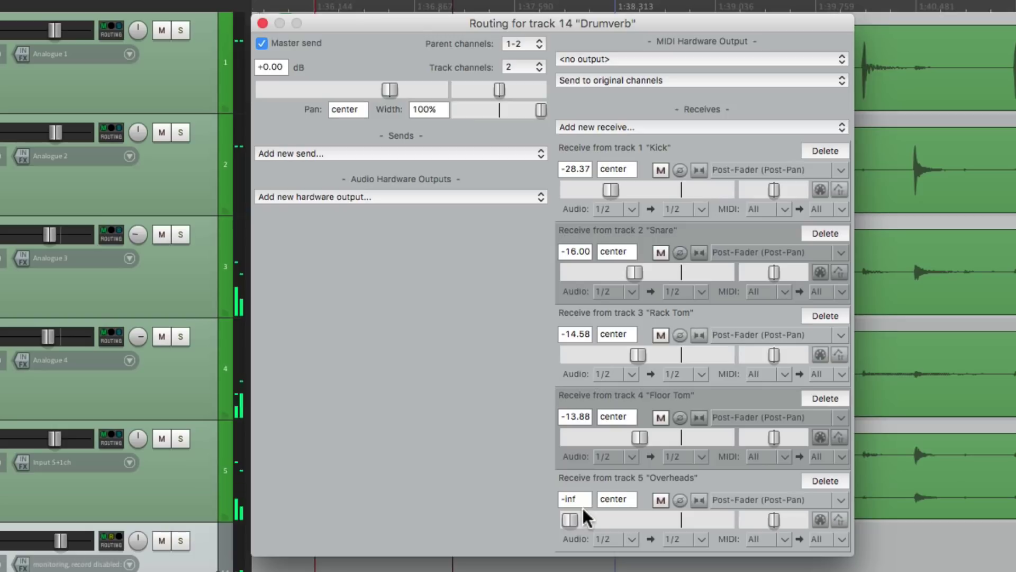
{"action": "left_click_drag", "start_coordinate": [573, 519], "coordinate": [638, 515]}
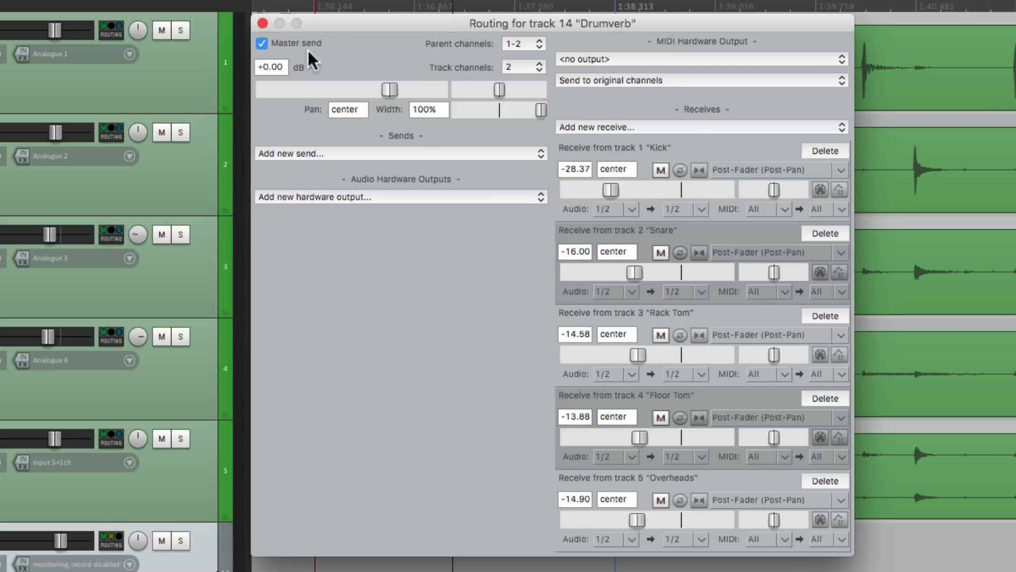
{"action": "left_click", "coordinate": [262, 23]}
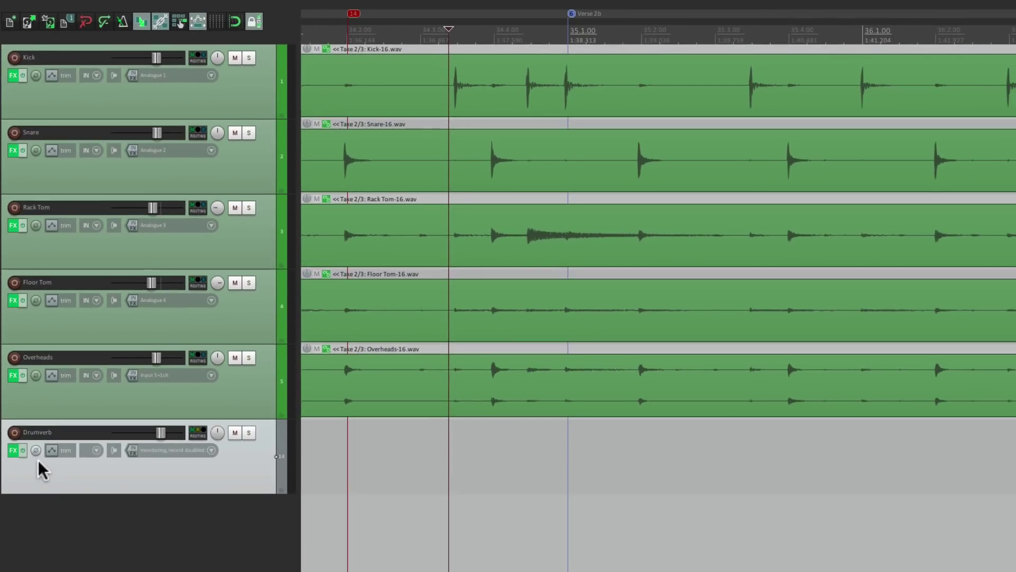
Step: Add track 15 named 'Drumverb' and copy the ReaVerb drum reverb onto it
{"action": "double_click", "coordinate": [192, 538]}
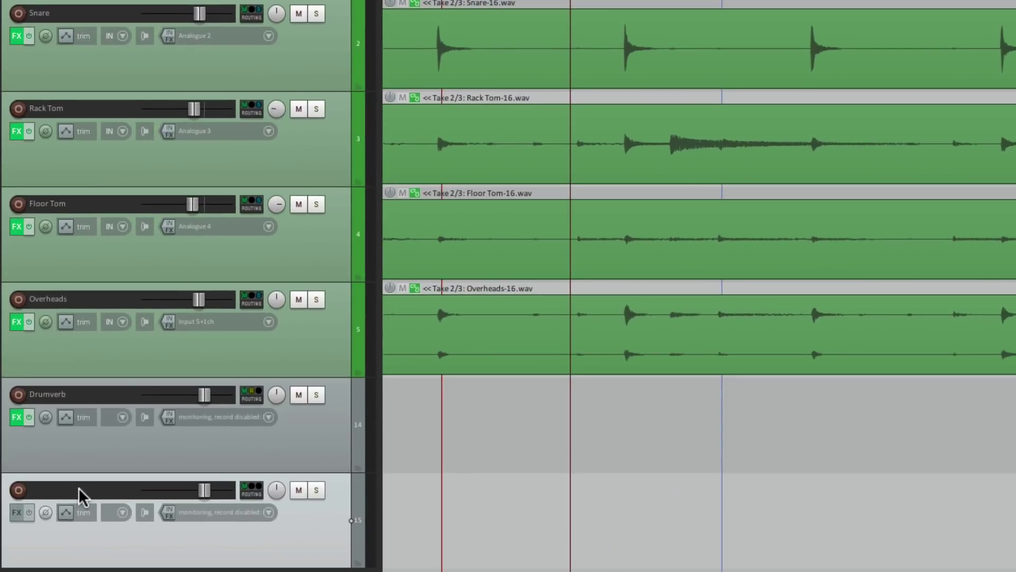
{"action": "double_click", "coordinate": [79, 487]}
{"action": "type", "text": "Drumverb"}
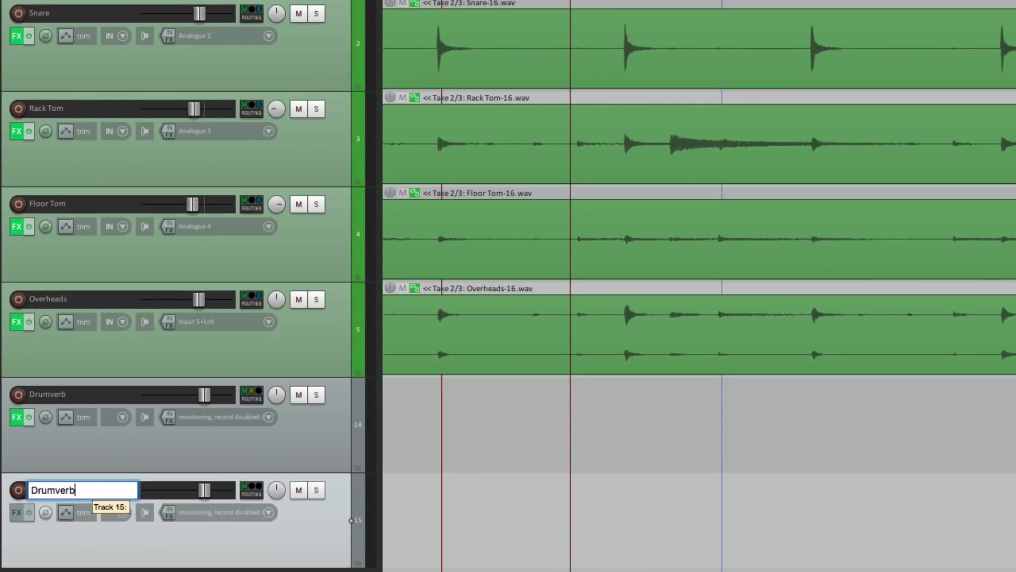
{"action": "key", "text": "Return"}
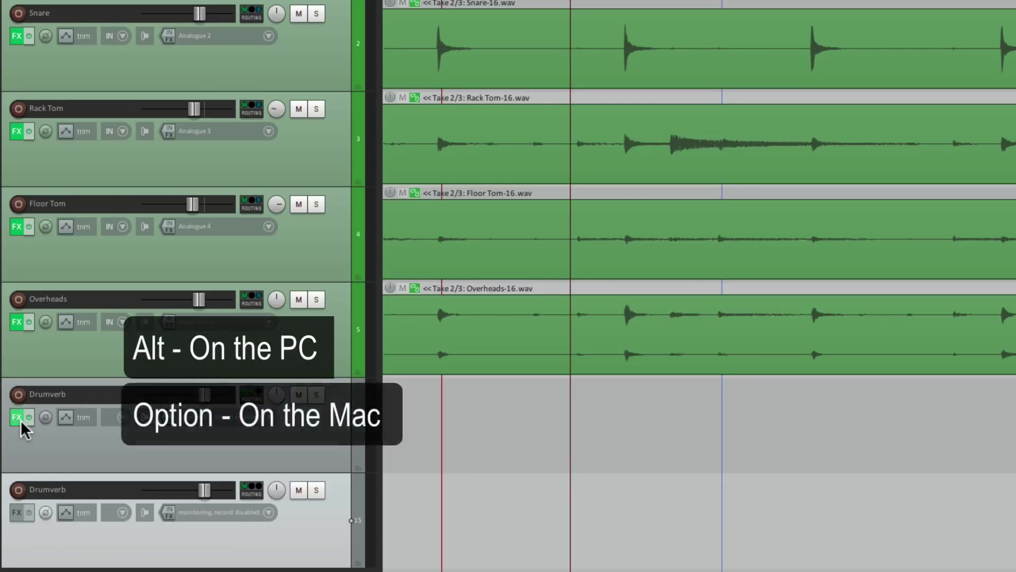
{"action": "left_click_drag", "start_coordinate": [21, 420], "coordinate": [20, 506]}
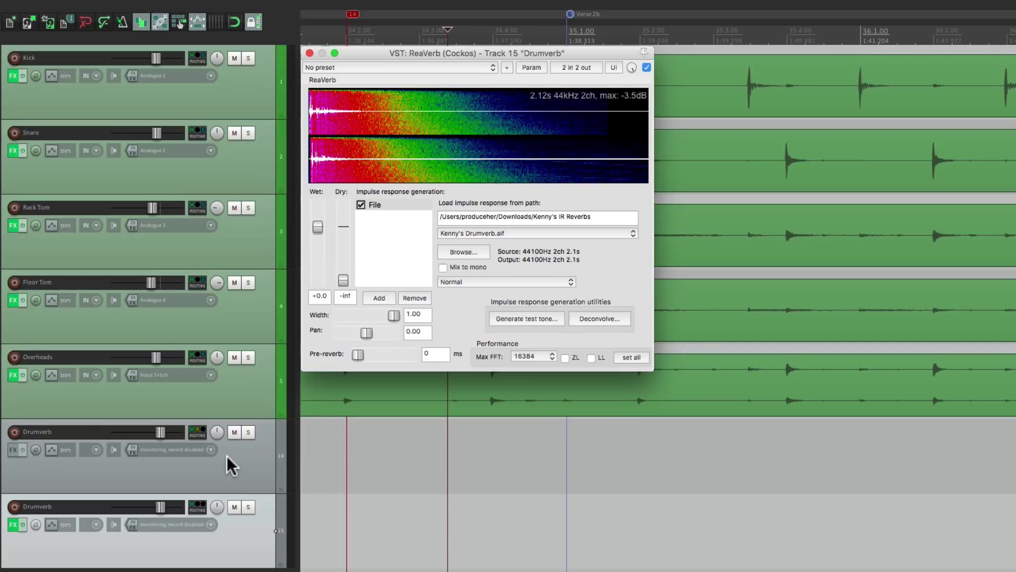
Step: Close the ReaVerb window and rename track 14 to 'Drumverb Send'
{"action": "left_click", "coordinate": [310, 53]}
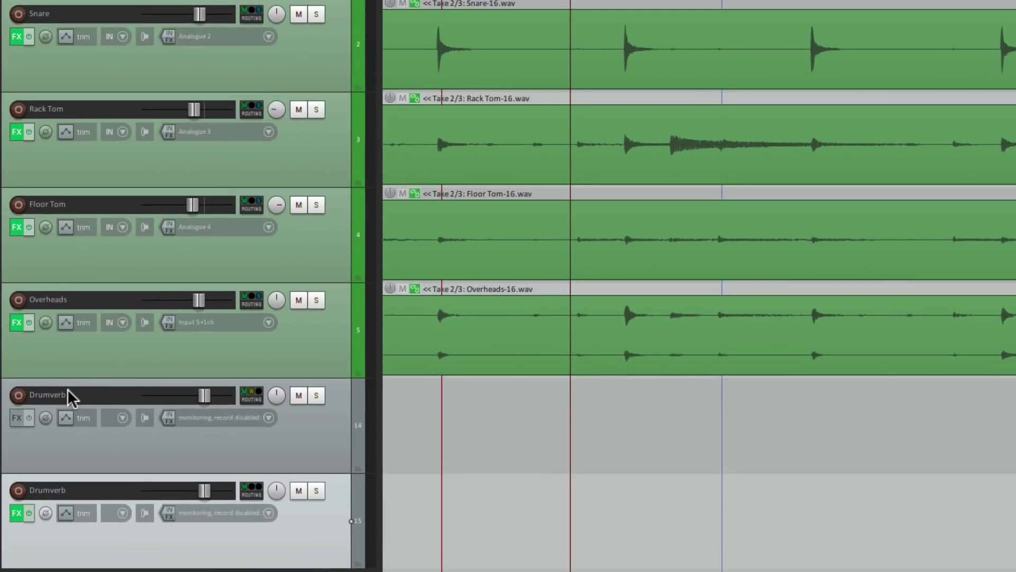
{"action": "double_click", "coordinate": [53, 432]}
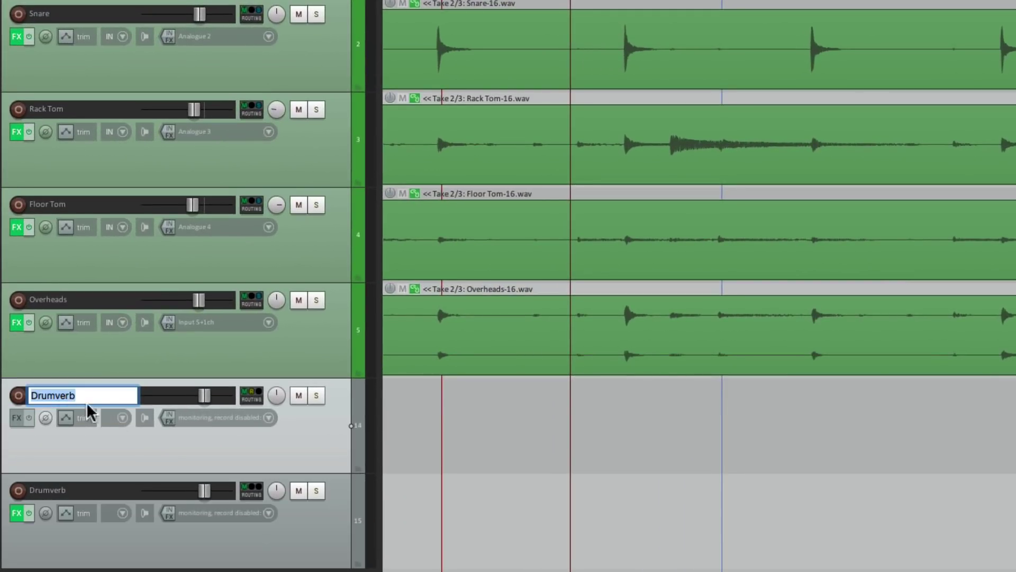
{"action": "key", "text": "End"}
{"action": "type", "text": "Se"}
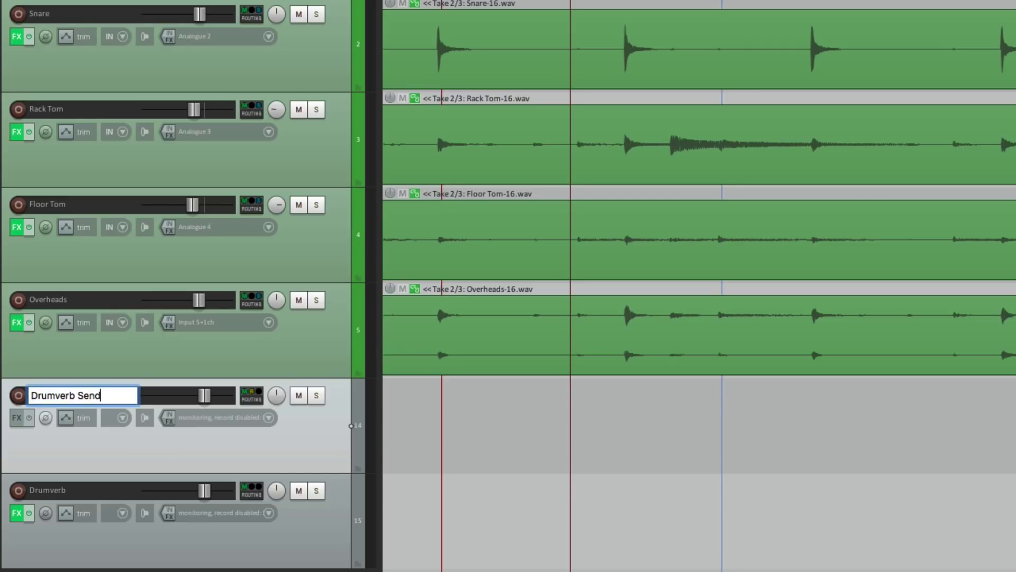
{"action": "key", "text": "Return"}
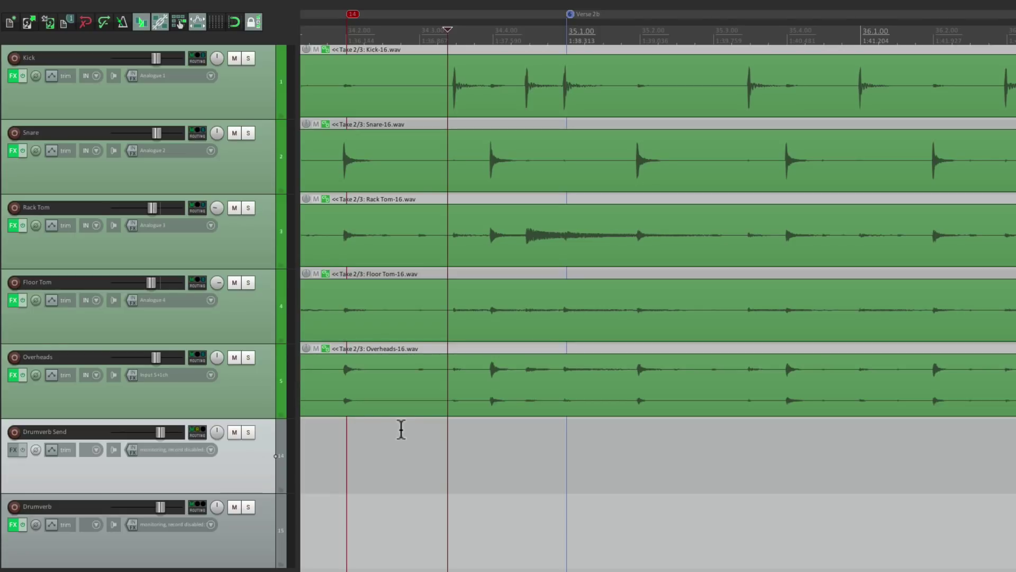
{"action": "key", "text": "space"}
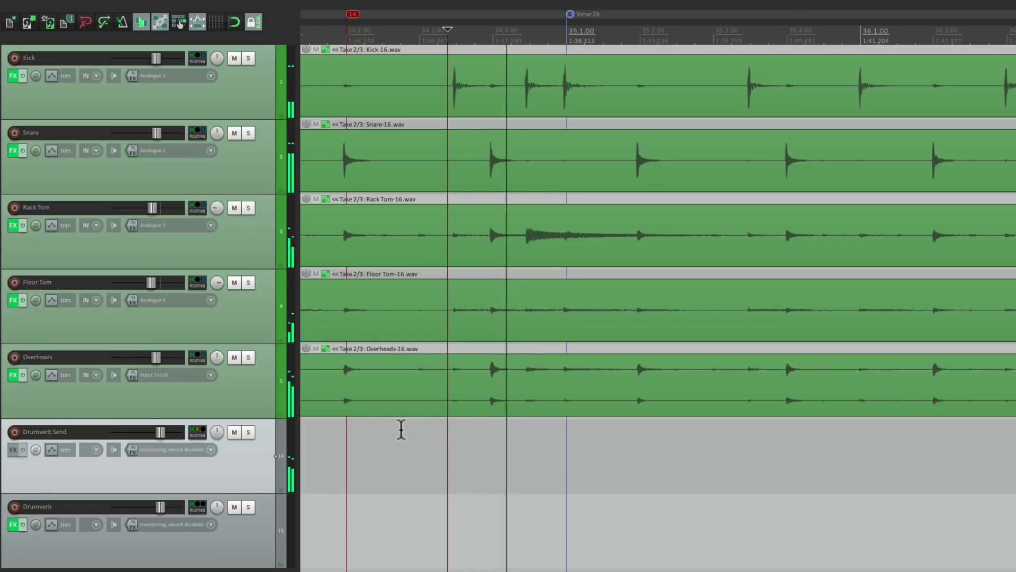
{"action": "key", "text": "space"}
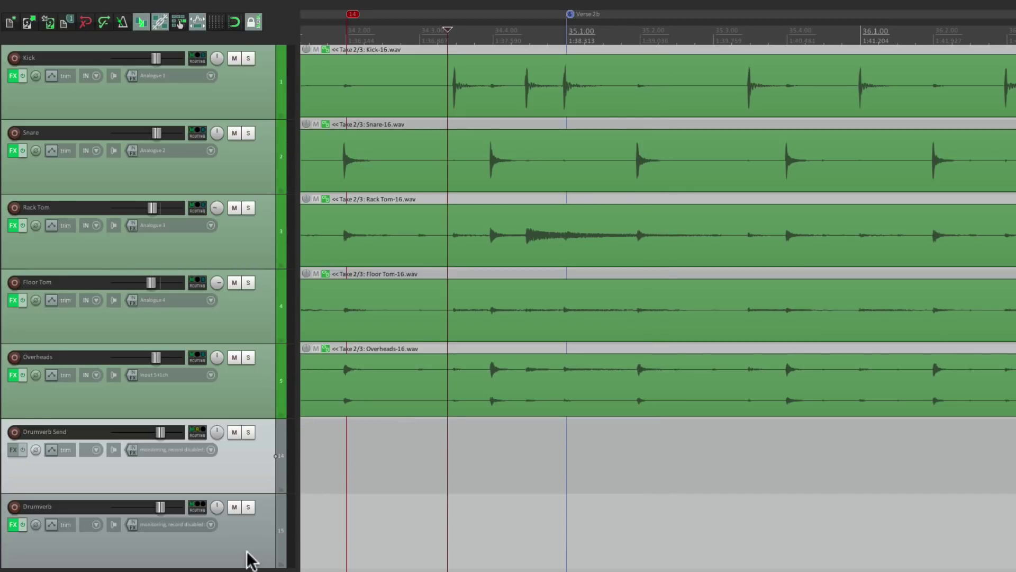
{"action": "left_click", "coordinate": [248, 432]}
{"action": "key", "text": "space"}
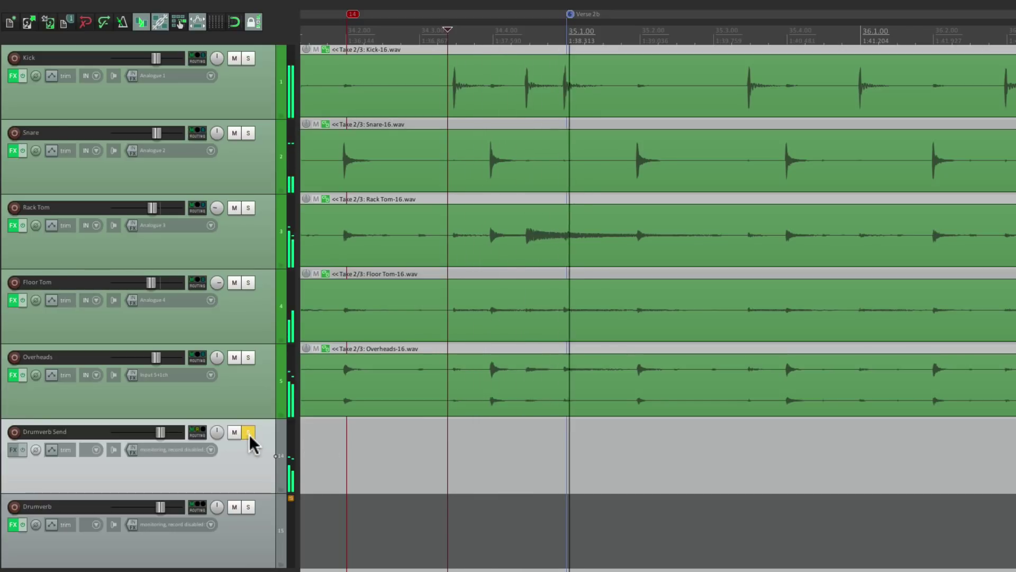
{"action": "key", "text": "space"}
{"action": "left_click", "coordinate": [249, 432]}
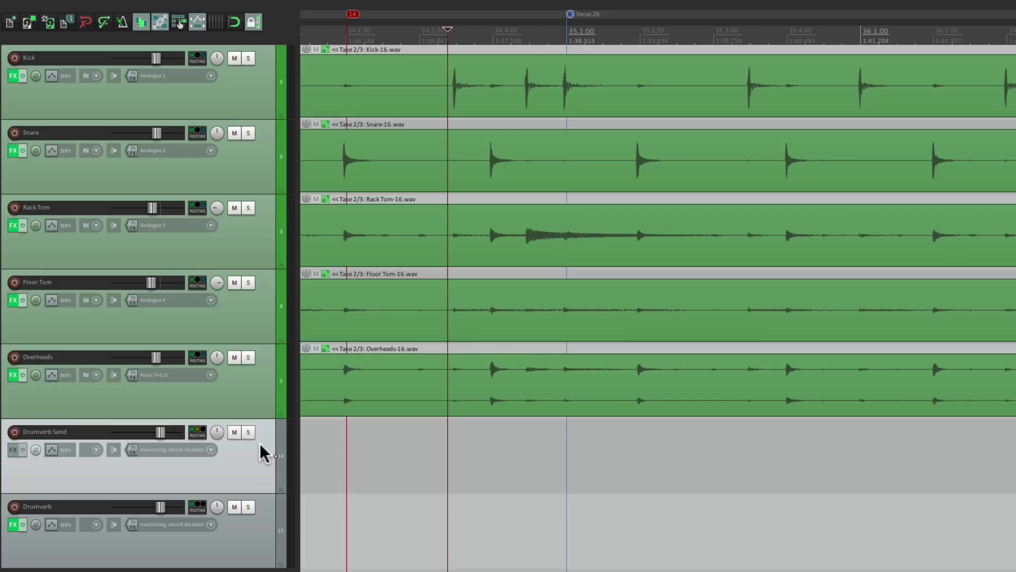
Step: Turn off Drumverb Send's master send in its routing window
{"action": "left_click", "coordinate": [198, 433]}
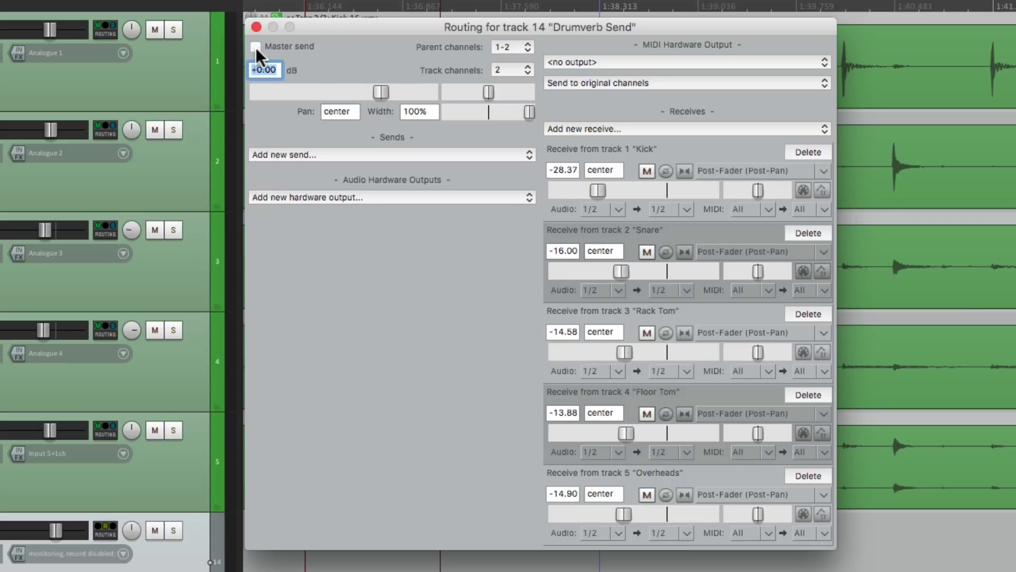
{"action": "left_click", "coordinate": [256, 27]}
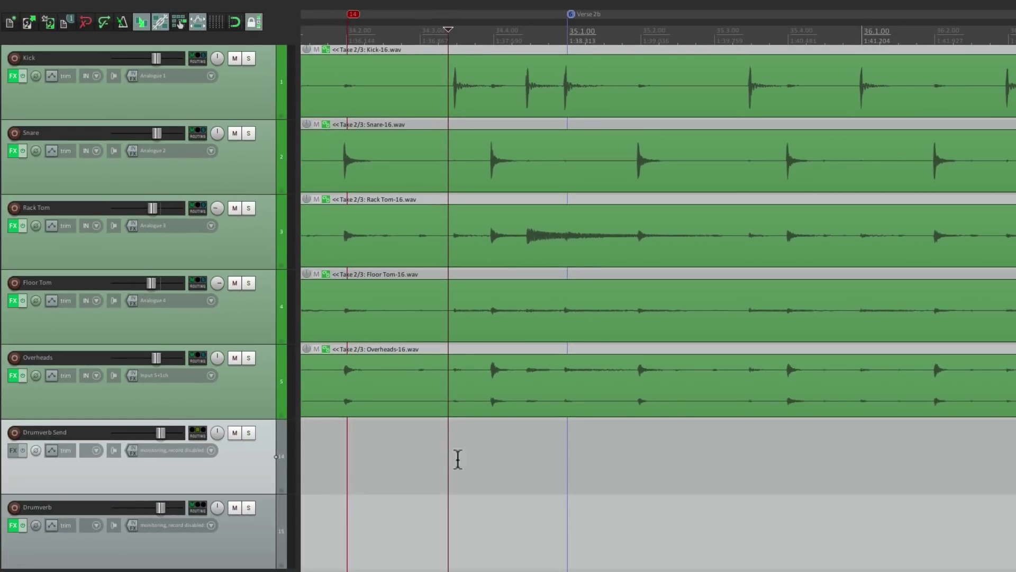
{"action": "left_click", "coordinate": [250, 432]}
{"action": "key", "text": "space"}
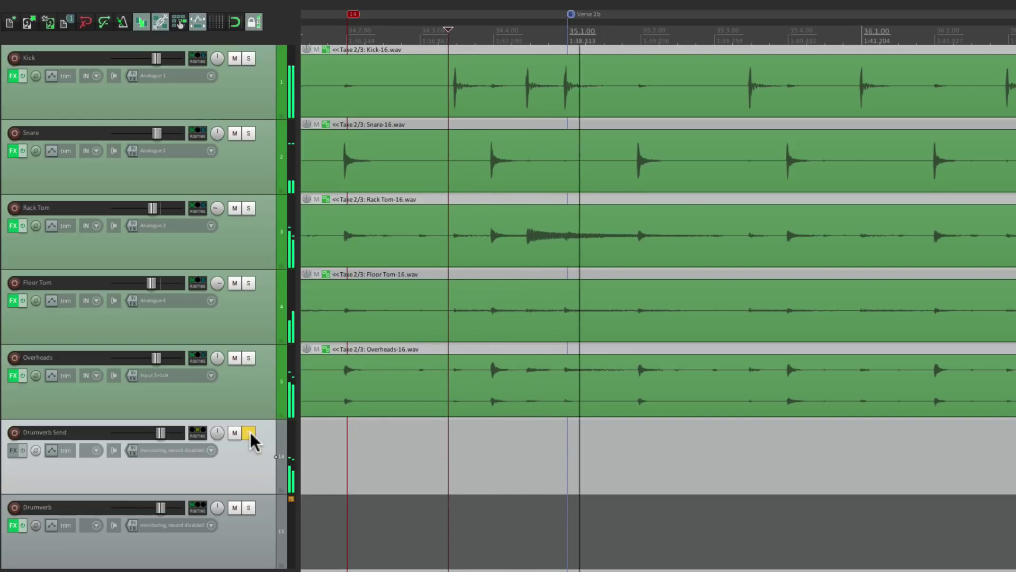
{"action": "key", "text": "space"}
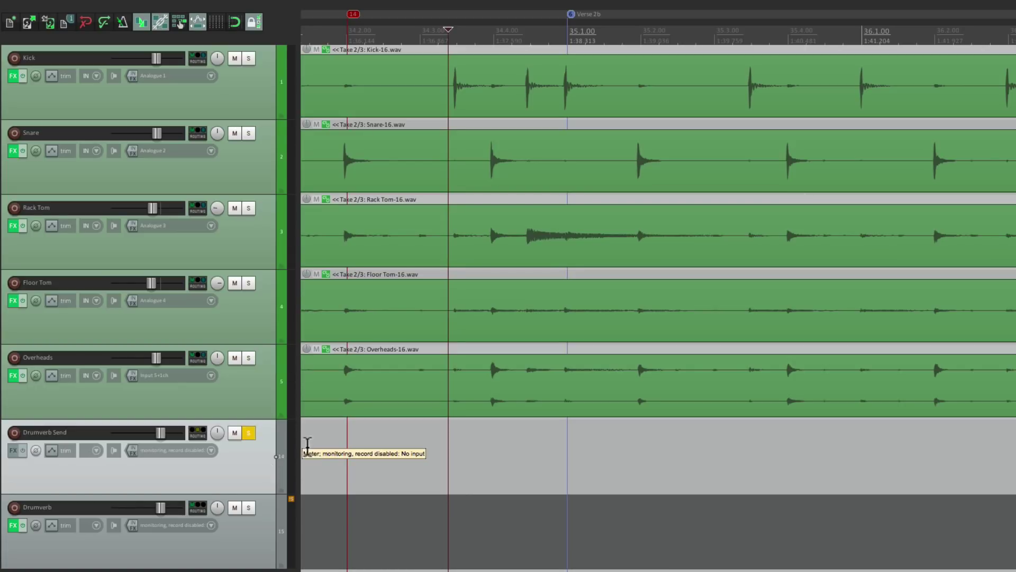
{"action": "key", "text": "space"}
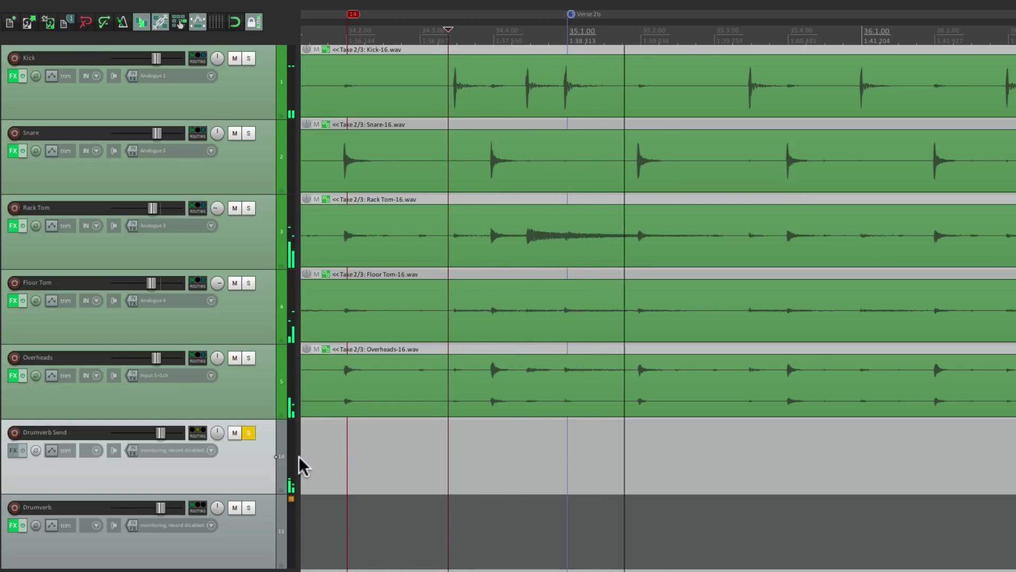
{"action": "key", "text": "space"}
{"action": "left_click", "coordinate": [249, 433]}
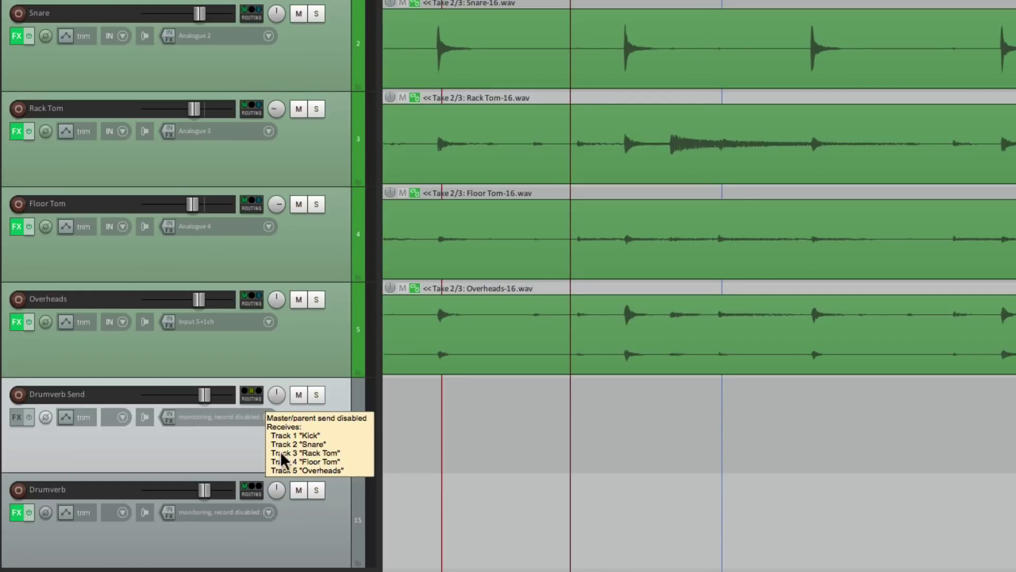
Step: Create a 0 dB send from Drumverb Send to the Drumverb track, then play back
{"action": "left_click_drag", "start_coordinate": [252, 401], "coordinate": [317, 539]}
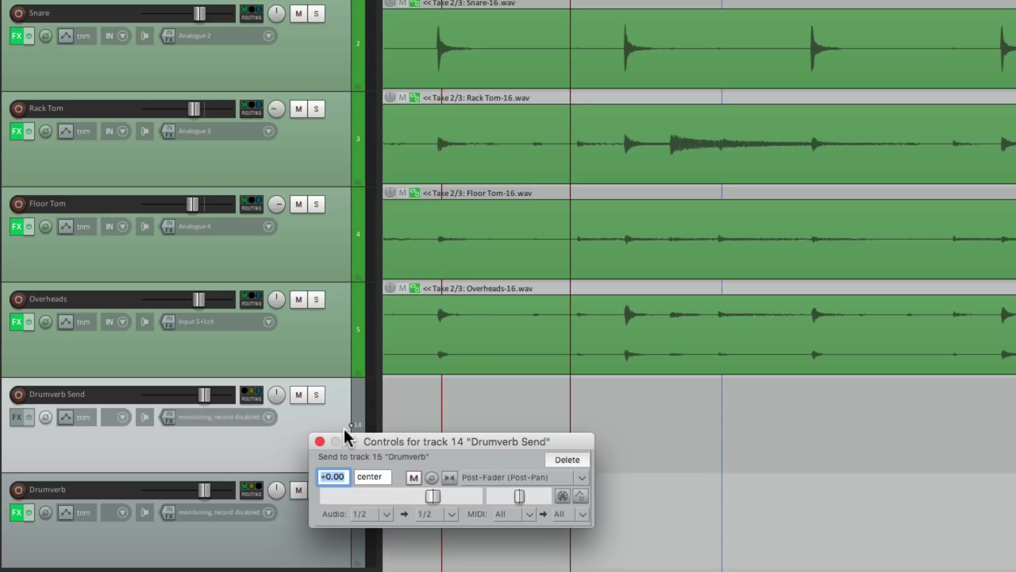
{"action": "left_click", "coordinate": [319, 441]}
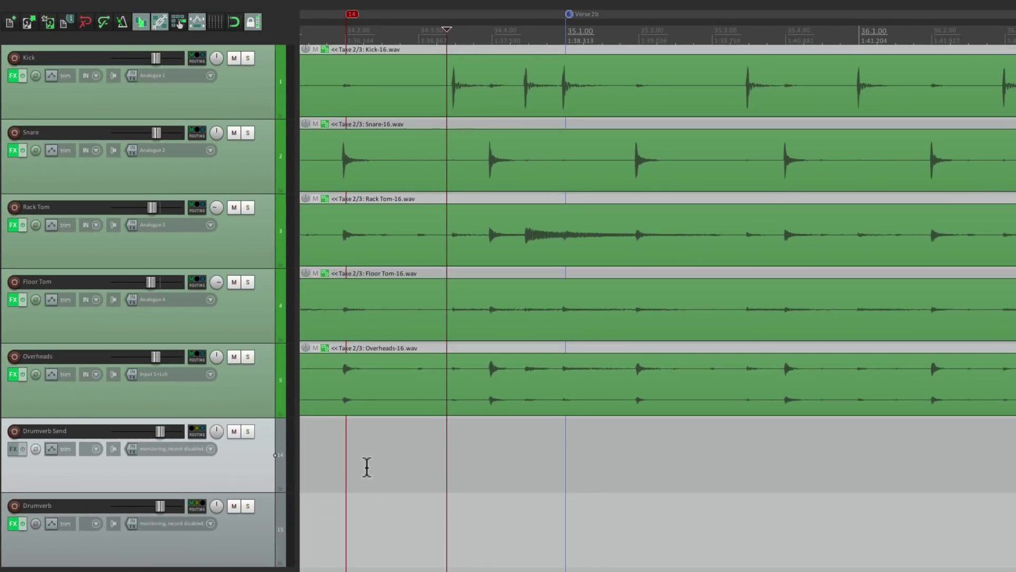
{"action": "key", "text": "space"}
{"action": "left_click", "coordinate": [197, 432]}
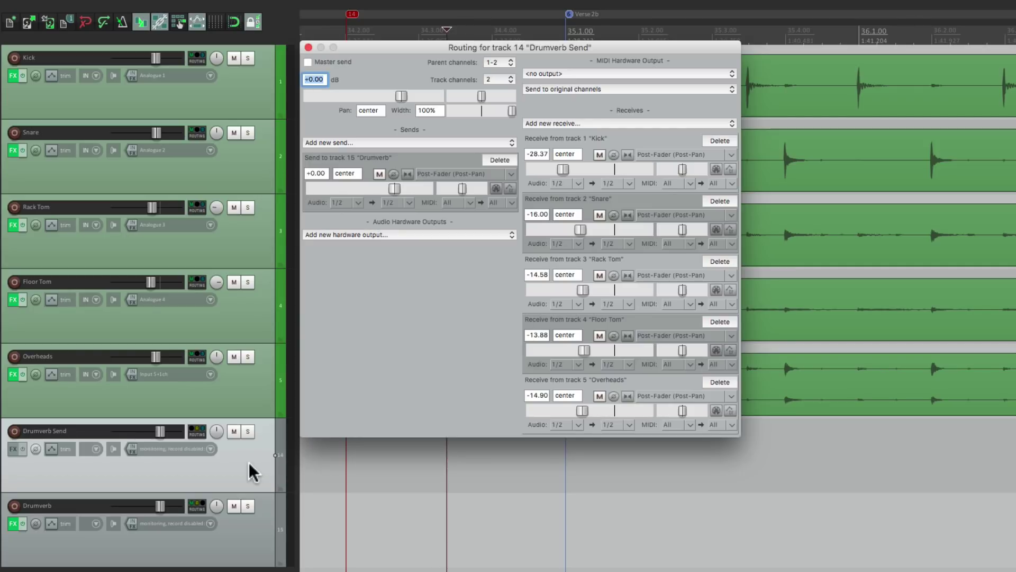
Step: Close the routing window and audition the drums with Drumverb Send muted
{"action": "left_click", "coordinate": [308, 47]}
{"action": "left_click", "coordinate": [303, 398]}
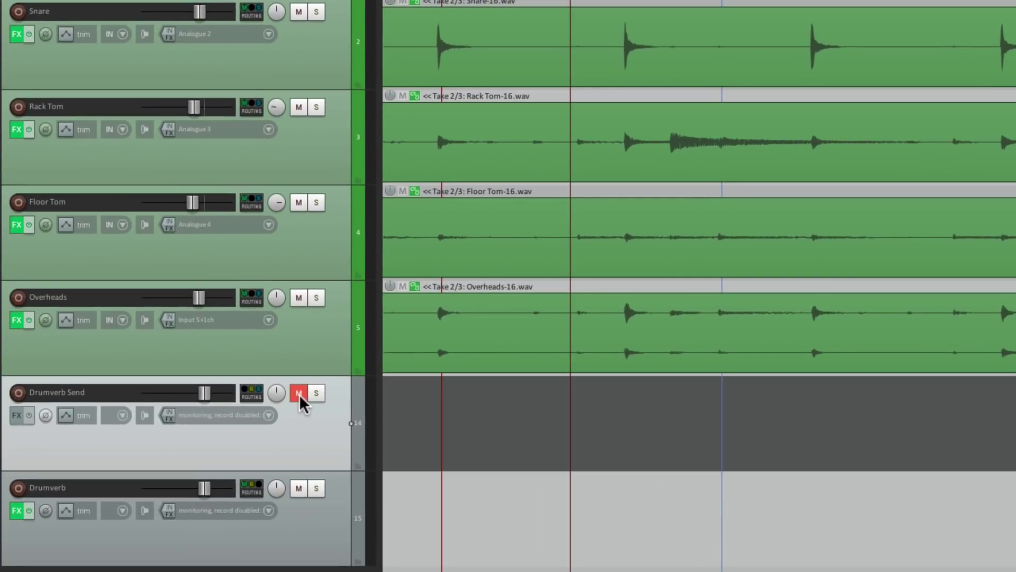
{"action": "key", "text": "space"}
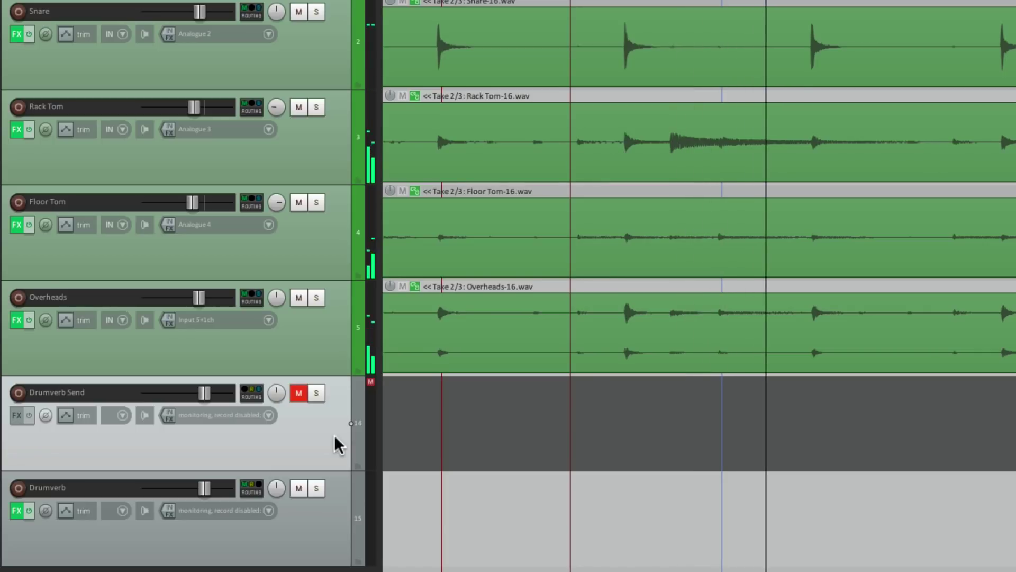
{"action": "key", "text": "space"}
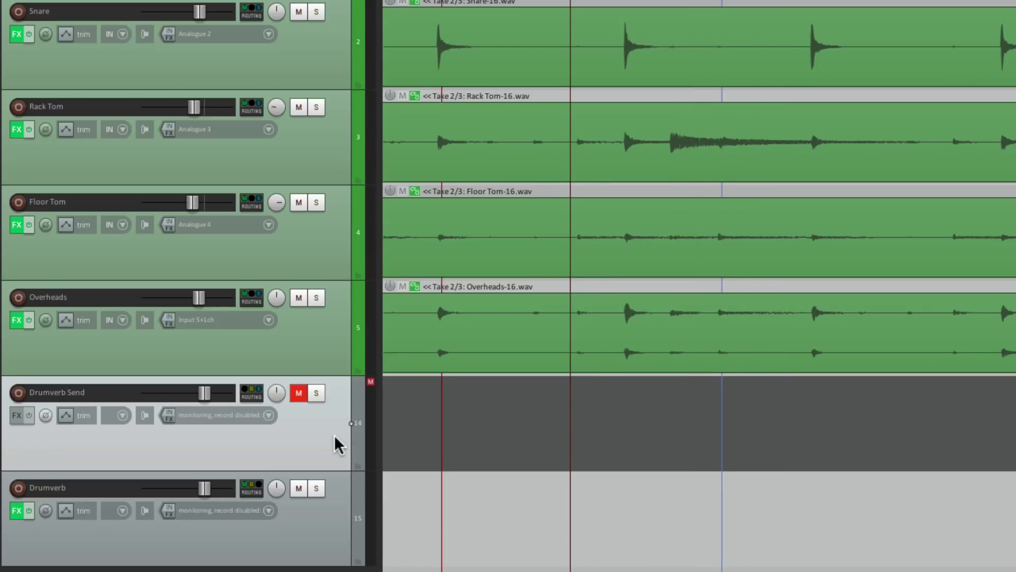
Step: Unmute Drumverb Send, audition level changes, settle its volume at +6.74 dB, and open its routing
{"action": "left_click", "coordinate": [301, 395]}
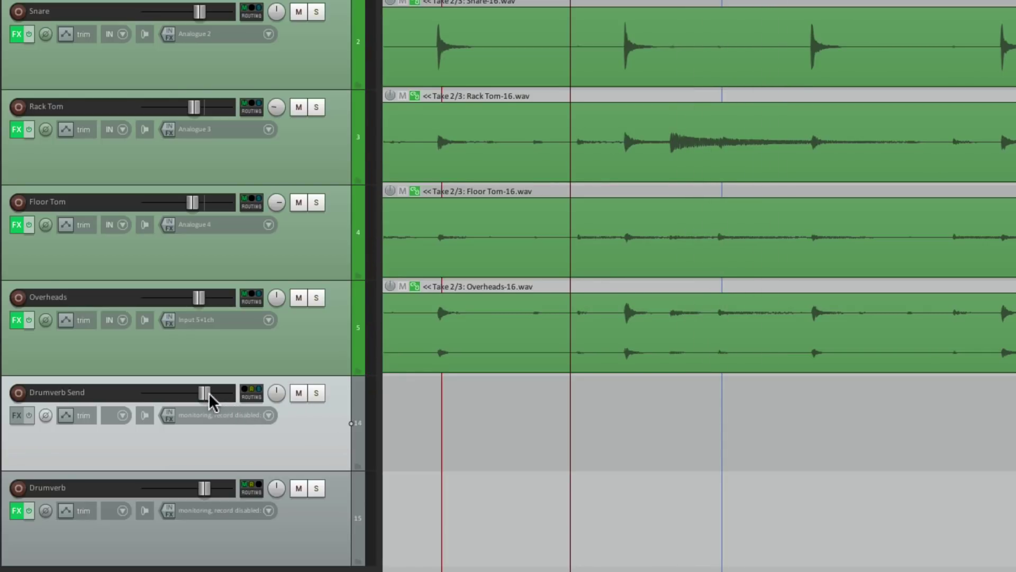
{"action": "left_click_drag", "start_coordinate": [209, 393], "coordinate": [196, 394]}
{"action": "key", "text": "space"}
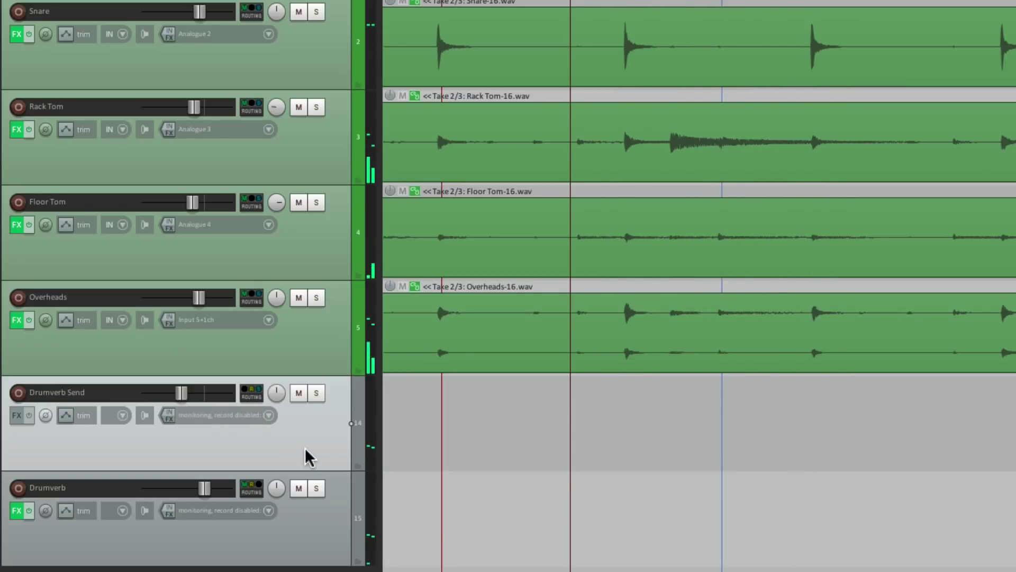
{"action": "key", "text": "space"}
{"action": "left_click_drag", "start_coordinate": [187, 391], "coordinate": [218, 391]}
{"action": "key", "text": "space"}
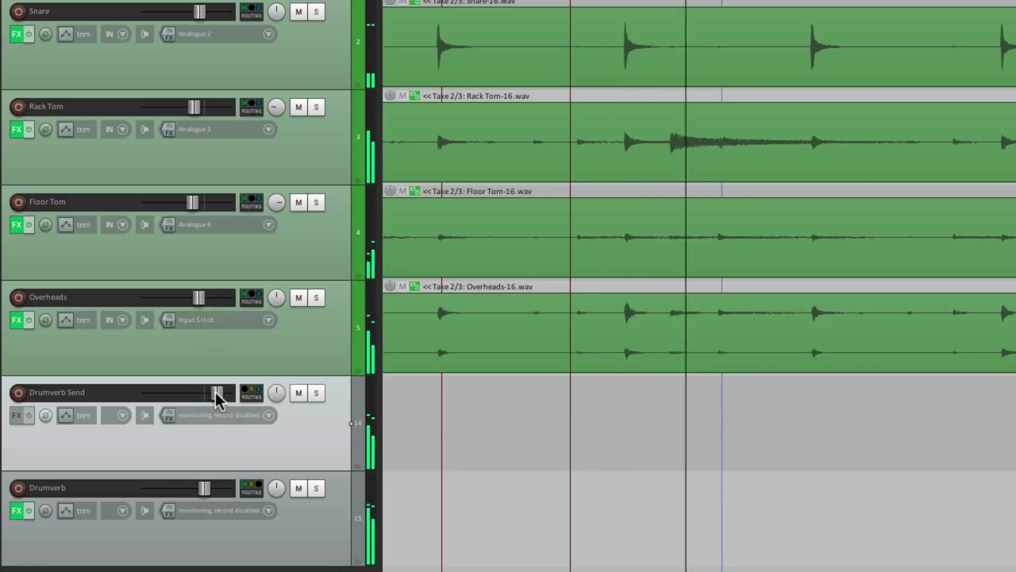
{"action": "key", "text": "space"}
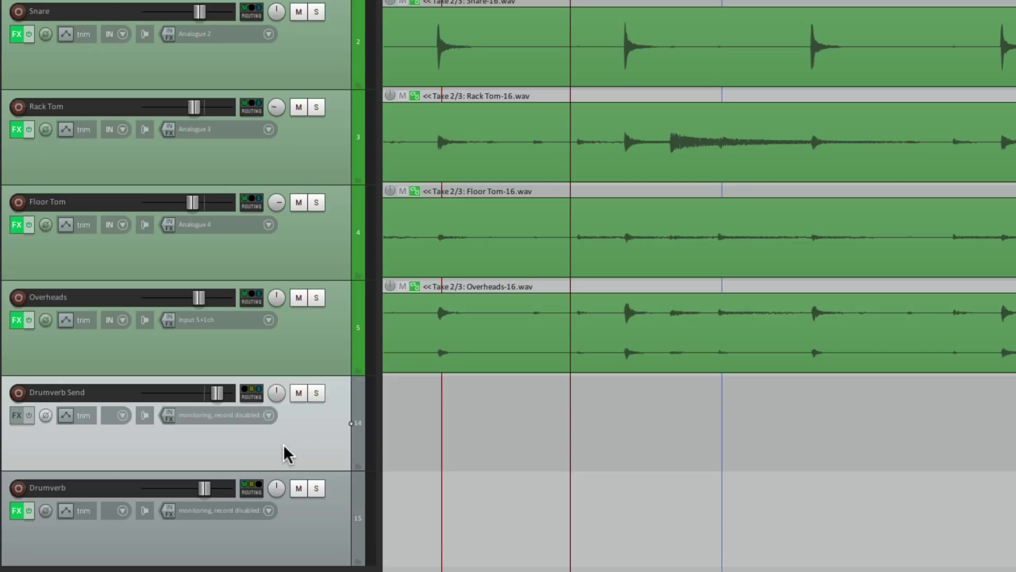
{"action": "left_click", "coordinate": [252, 393]}
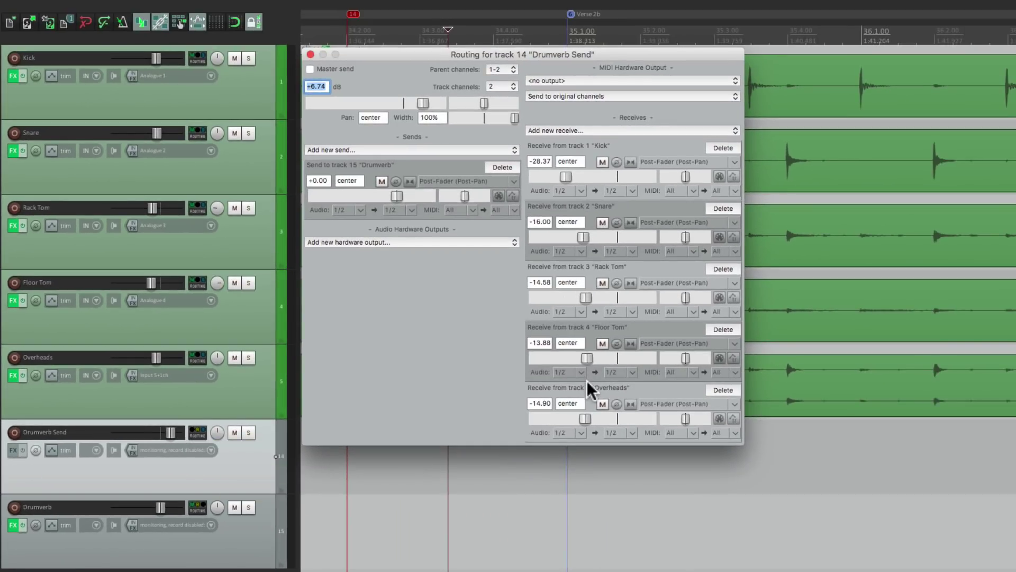
Step: Lower the Drumverb Send fader to -9.86 dB, with the routing window closed afterwards
{"action": "left_click", "coordinate": [310, 54]}
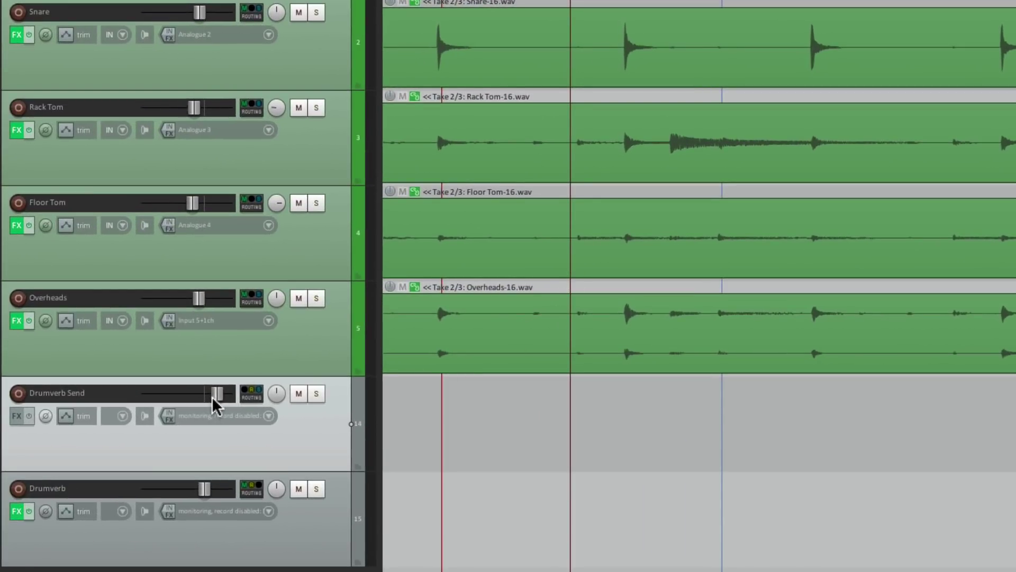
{"action": "left_click_drag", "start_coordinate": [217, 392], "coordinate": [189, 400]}
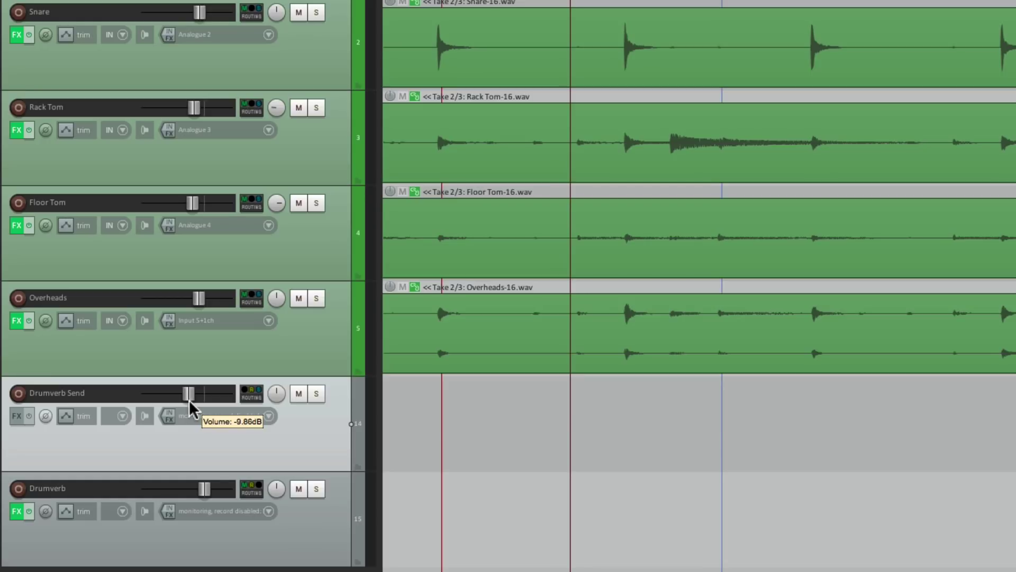
{"action": "left_click", "coordinate": [250, 399]}
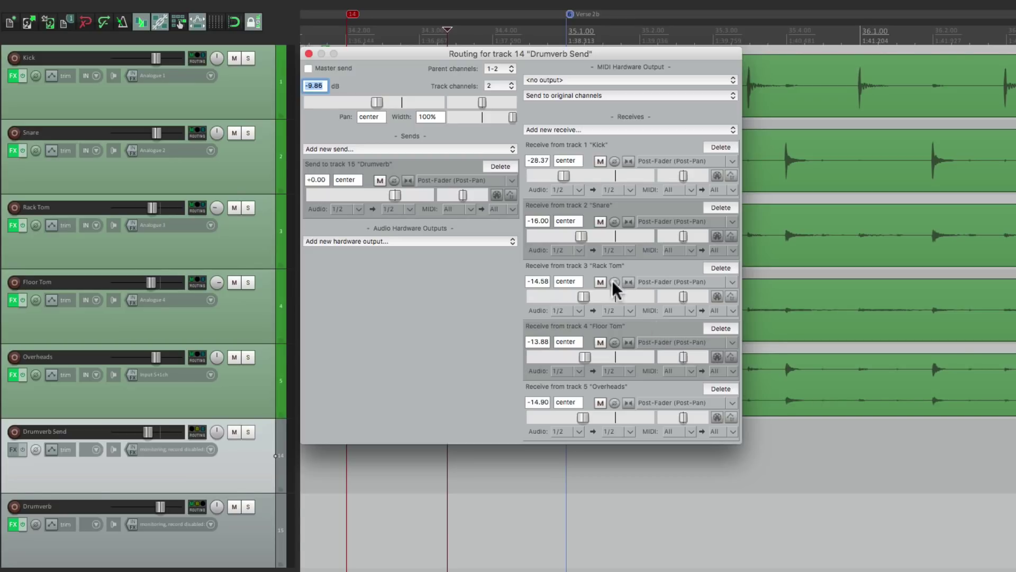
{"action": "left_click", "coordinate": [309, 53]}
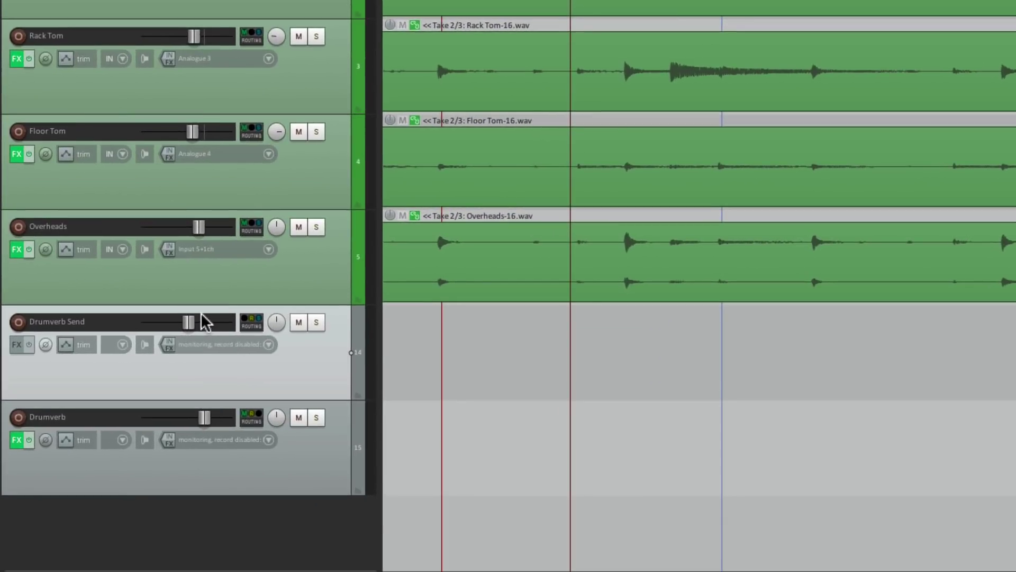
Step: Reset Drumverb Send to 0 dB and add points on its volume envelope just before bar 35
{"action": "double_click", "coordinate": [192, 323]}
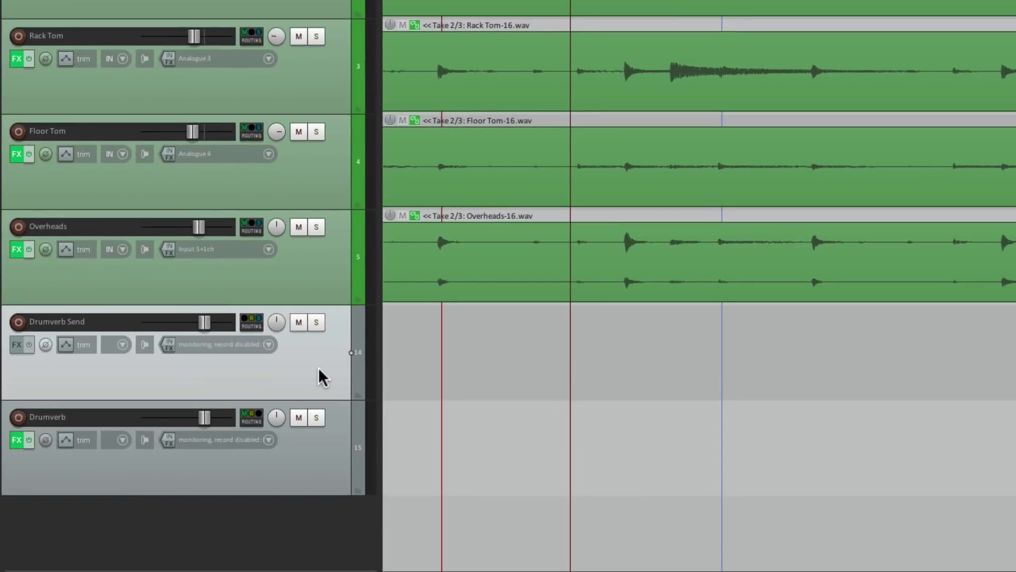
{"action": "key", "text": "v"}
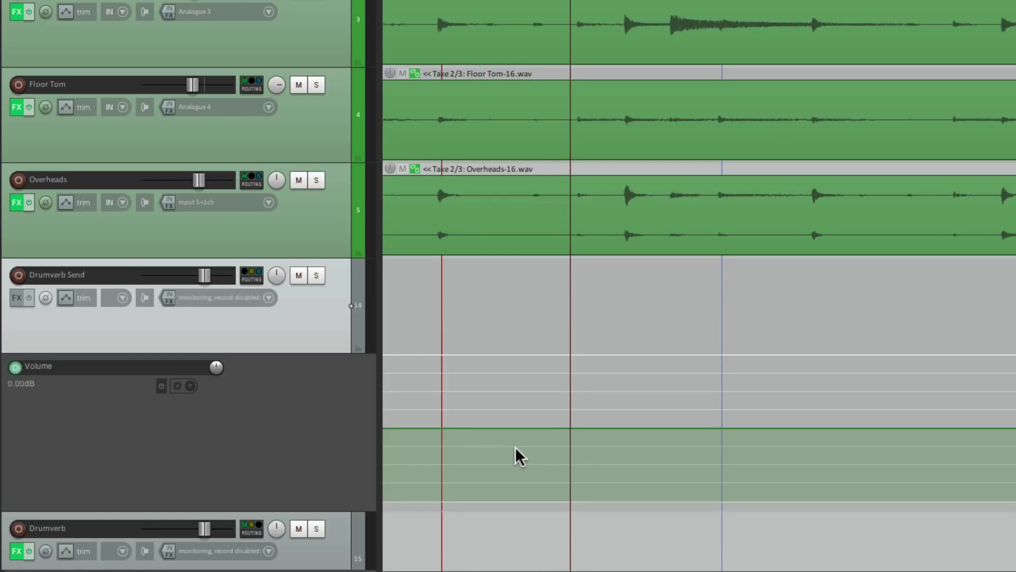
{"action": "left_click", "coordinate": [553, 427]}
{"action": "left_click", "coordinate": [570, 427]}
{"action": "left_click", "coordinate": [712, 427]}
Step: Remove the extra point, raise the envelope section into a boosted plateau, and play it back
{"action": "left_click", "coordinate": [721, 426], "text": "alt"}
{"action": "left_click_drag", "start_coordinate": [646, 425], "coordinate": [647, 384]}
{"action": "key", "text": "space"}
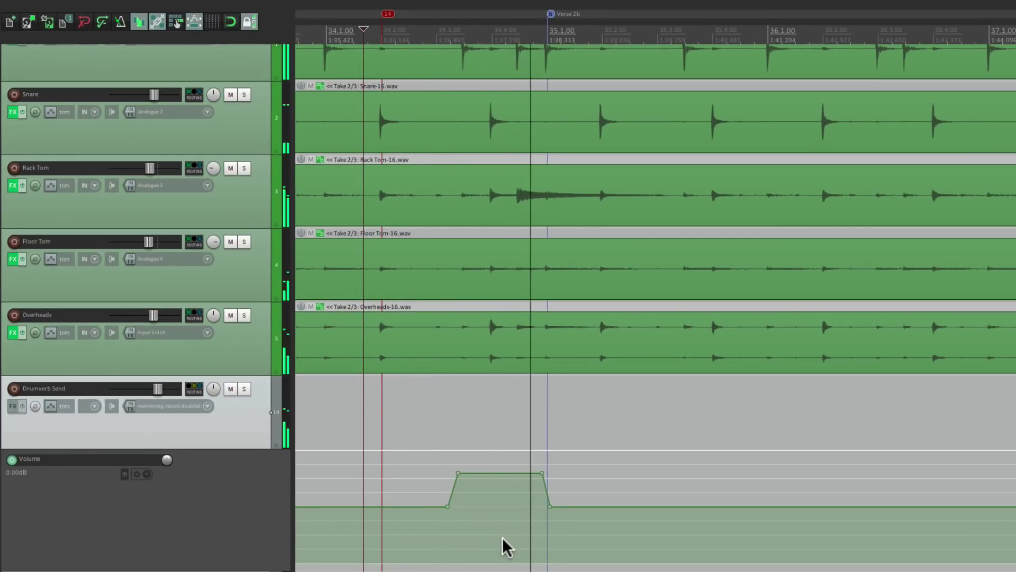
{"action": "left_click", "coordinate": [596, 488]}
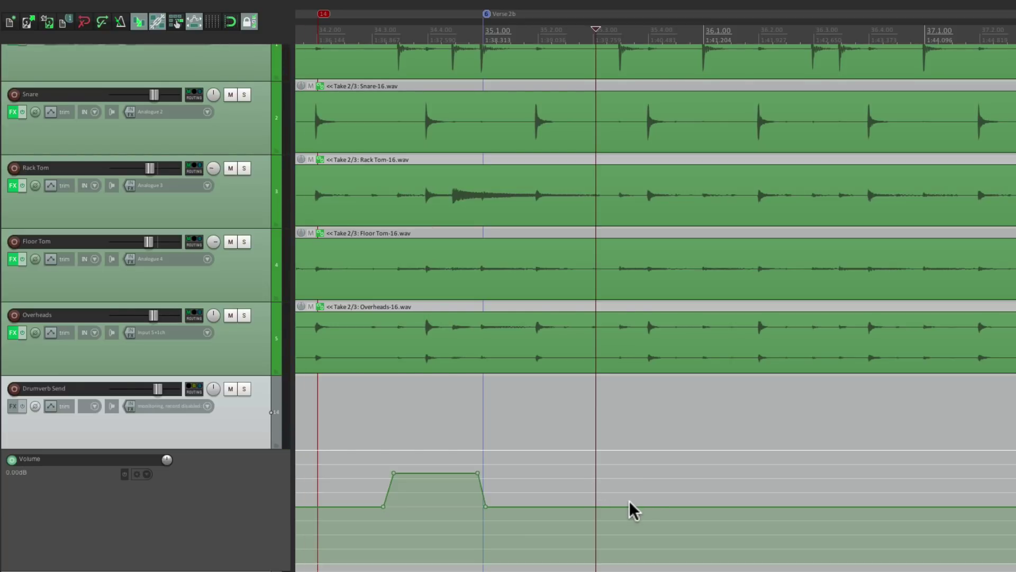
Step: Add envelope points near bars 37 and 39.3 and pull the section between them to minimum
{"action": "scroll", "coordinate": [629, 500], "scroll_direction": "right", "scroll_amount": 5}
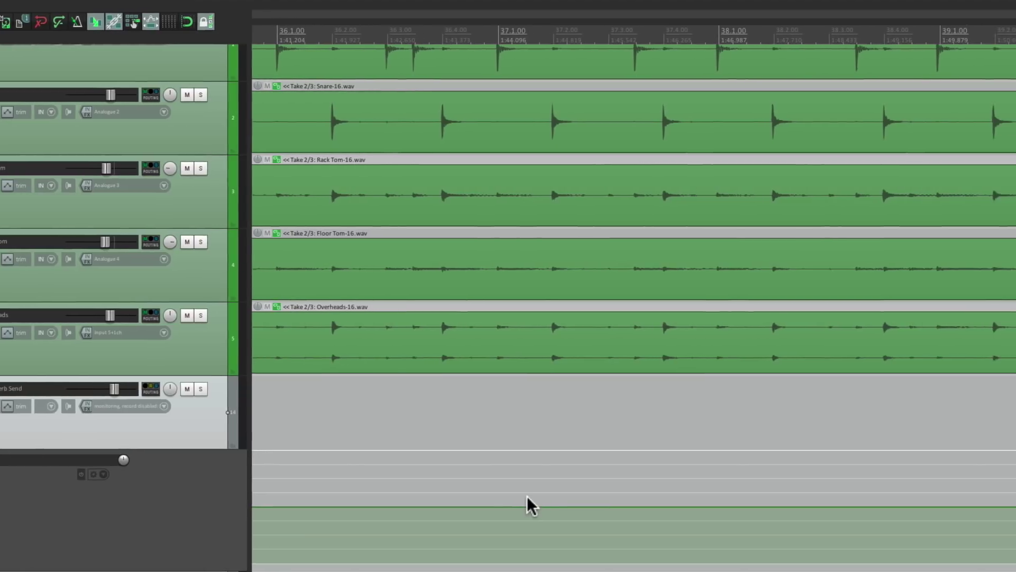
{"action": "left_click", "coordinate": [407, 506]}
{"action": "left_click", "coordinate": [417, 507]}
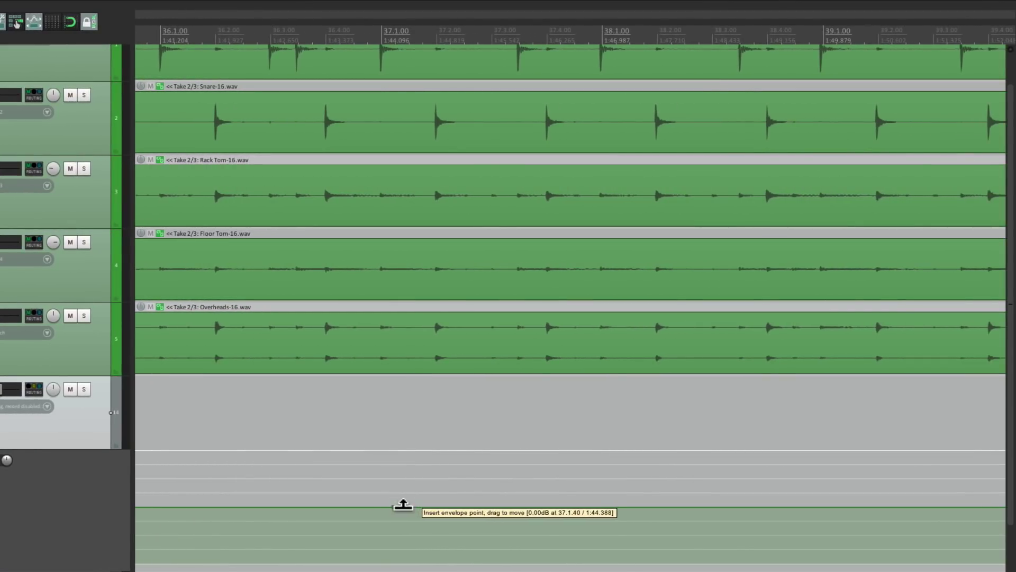
{"action": "left_click", "coordinate": [937, 506]}
{"action": "left_click", "coordinate": [962, 506]}
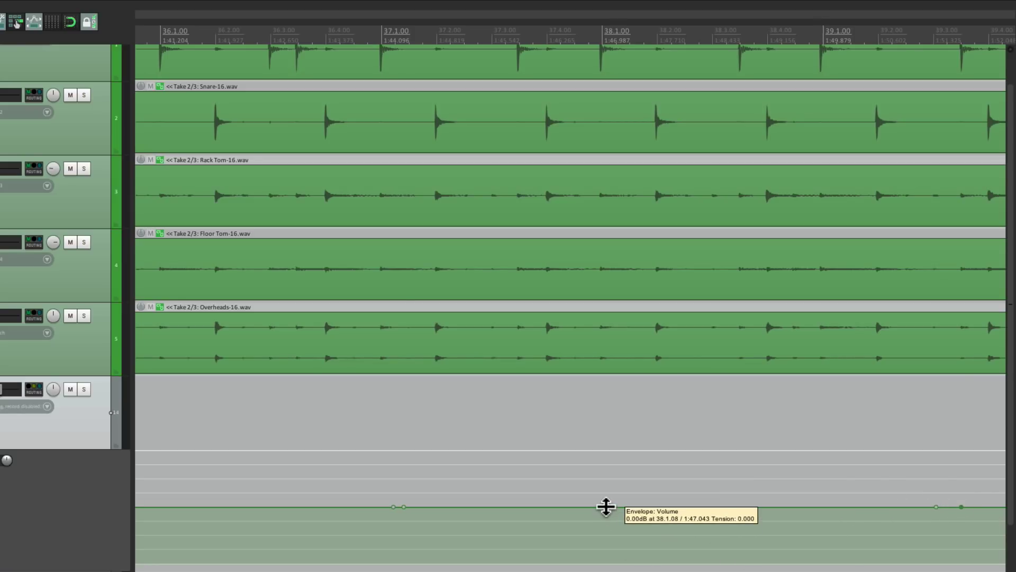
{"action": "left_click_drag", "start_coordinate": [605, 507], "coordinate": [535, 560]}
Step: Play back from just before the dip to hear the volume drop
{"action": "left_click", "coordinate": [210, 497]}
{"action": "key", "text": "space"}
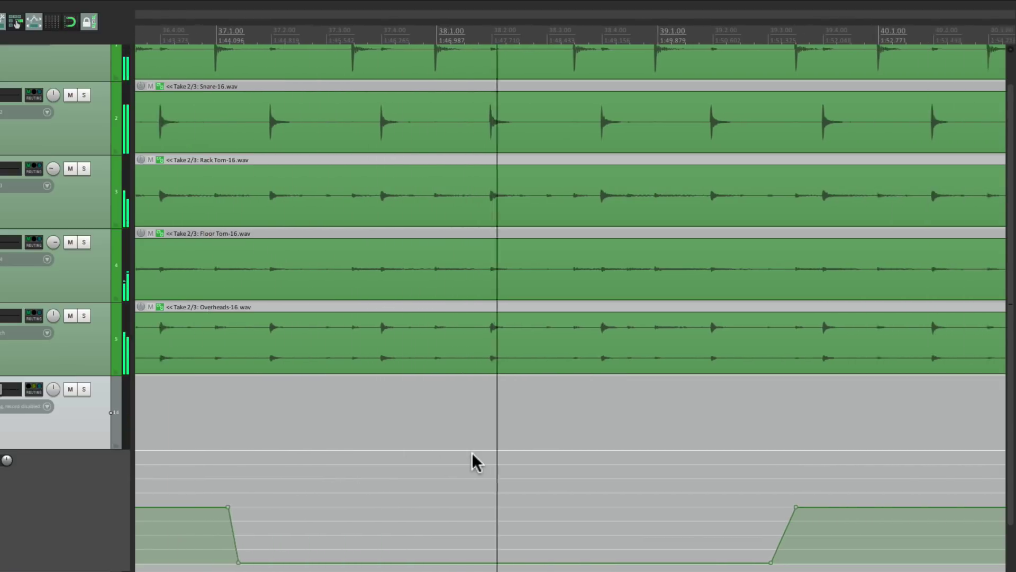
{"action": "key", "text": "space"}
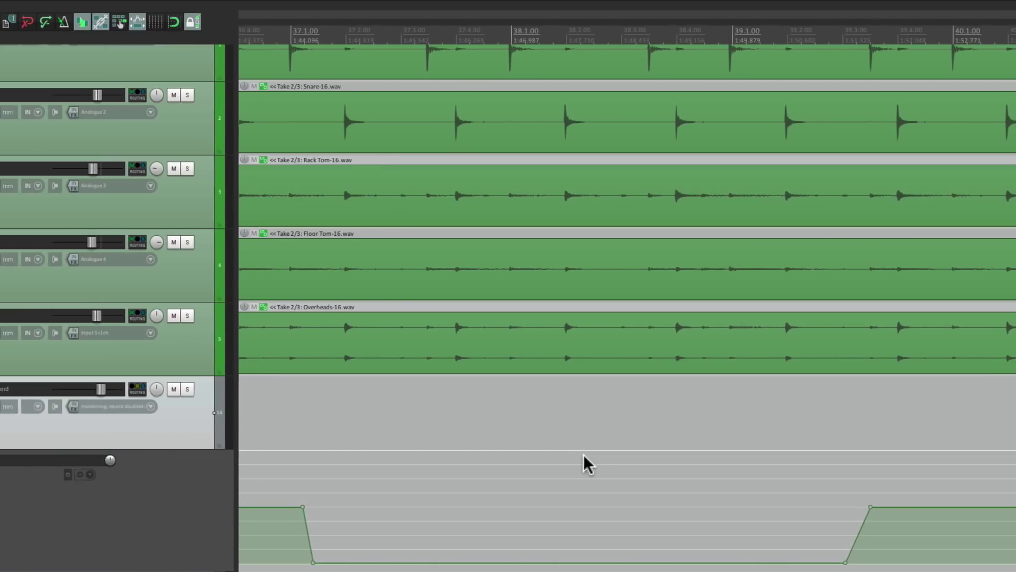
Step: Show Drumverb Send's routing with its five drum receives and +0.00 dB send to Drumverb
{"action": "left_click", "coordinate": [141, 388]}
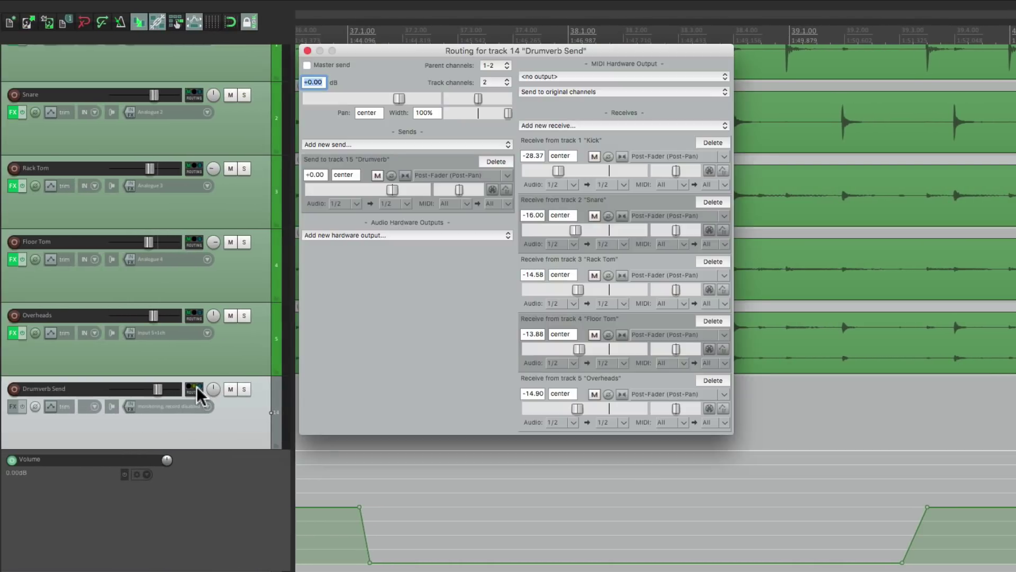